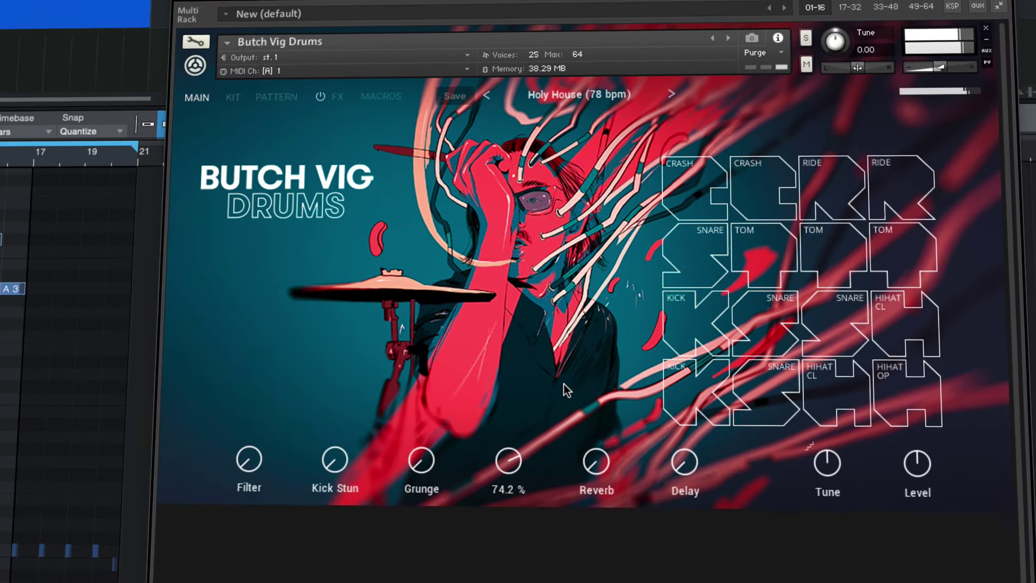
Raise the Grunge amount for the Holy House (78 bpm) preset.
{"action": "left_click_drag", "start_coordinate": [407, 460], "coordinate": [415, 413]}
{"action": "left_click_drag", "start_coordinate": [480, 419], "coordinate": [499, 406]}
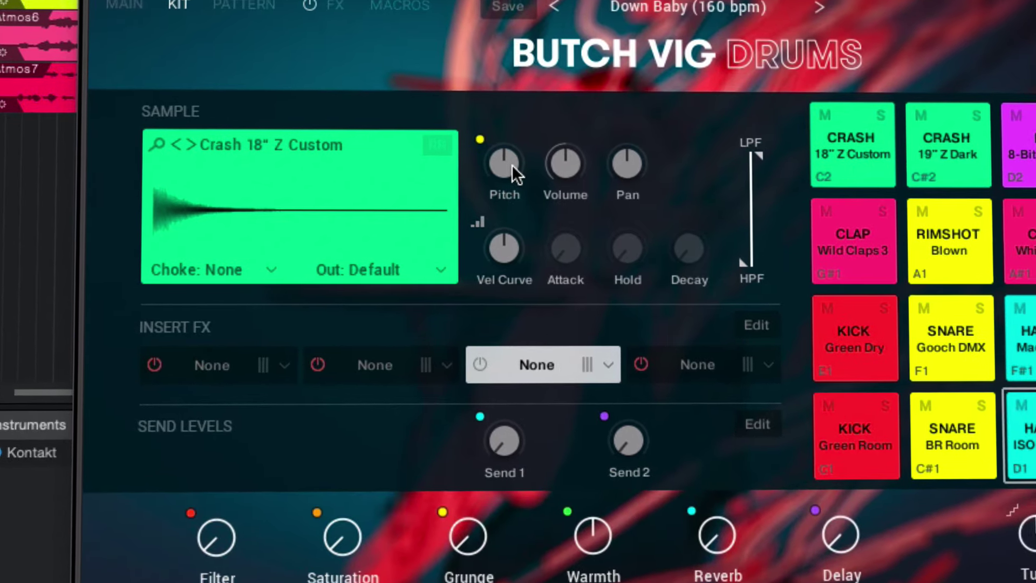
Try a lower pitch on the Crash 18" Z Custom sample and bring the pitch back up.
{"action": "left_click_drag", "start_coordinate": [512, 164], "coordinate": [517, 189]}
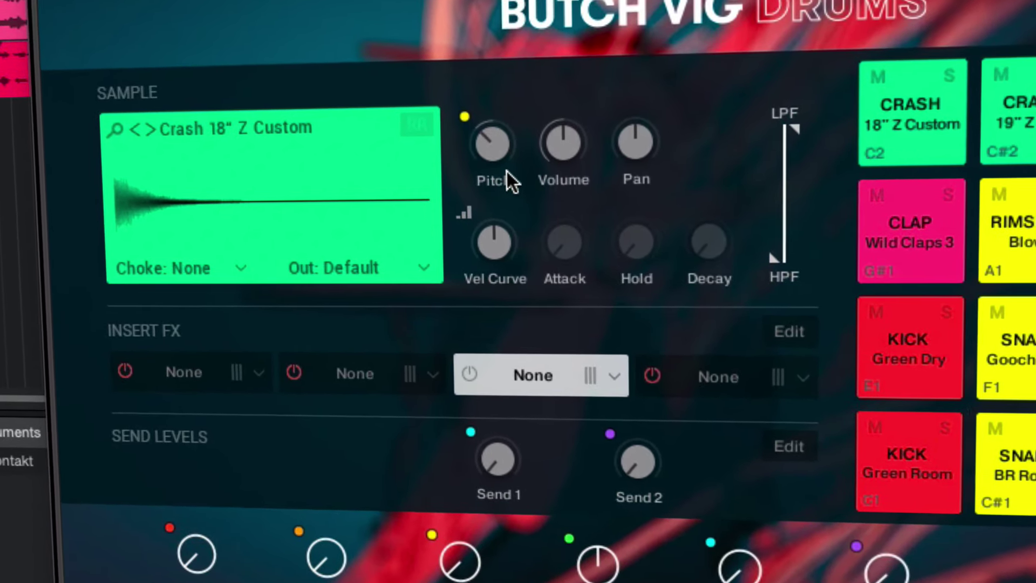
{"action": "left_click_drag", "start_coordinate": [497, 152], "coordinate": [510, 92]}
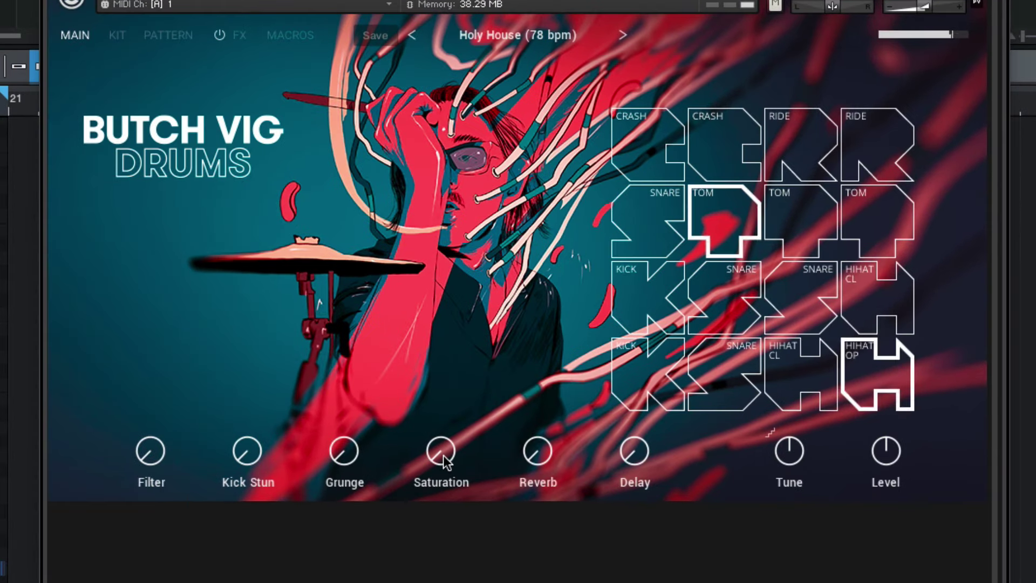
Reduce the Saturation macro to 0.0 % and raise the Grunge macro.
{"action": "left_click_drag", "start_coordinate": [442, 455], "coordinate": [458, 496]}
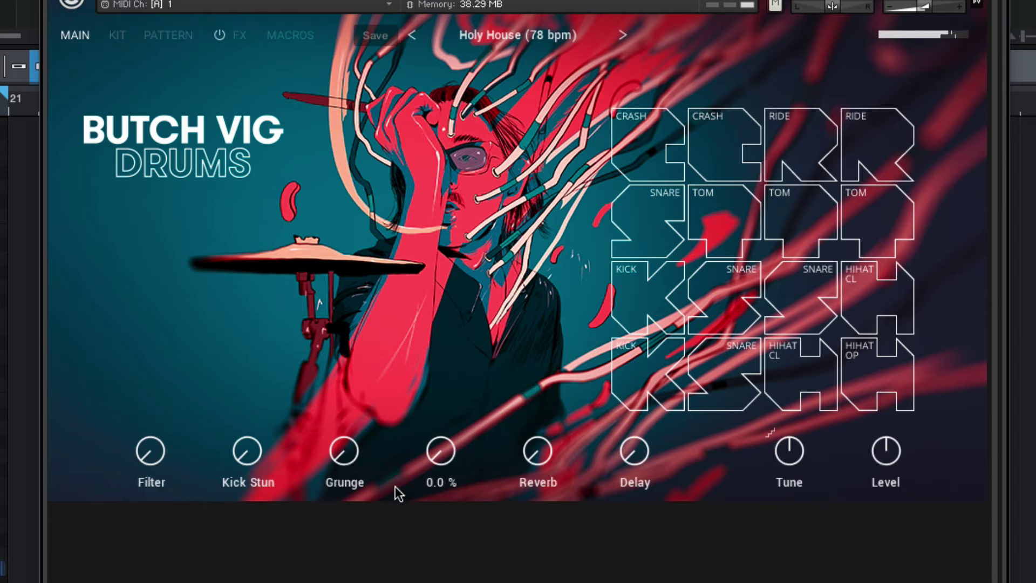
{"action": "left_click_drag", "start_coordinate": [362, 452], "coordinate": [361, 413]}
View the Holy House patterns and the effects, and open the macro assignments.
{"action": "left_click", "coordinate": [183, 36]}
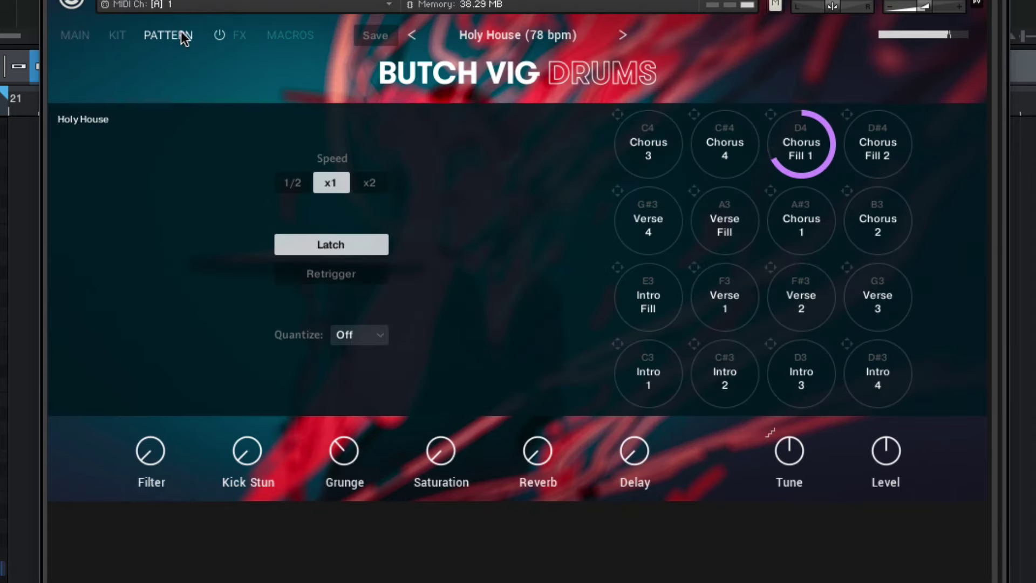
{"action": "left_click", "coordinate": [233, 36]}
{"action": "left_click", "coordinate": [292, 36]}
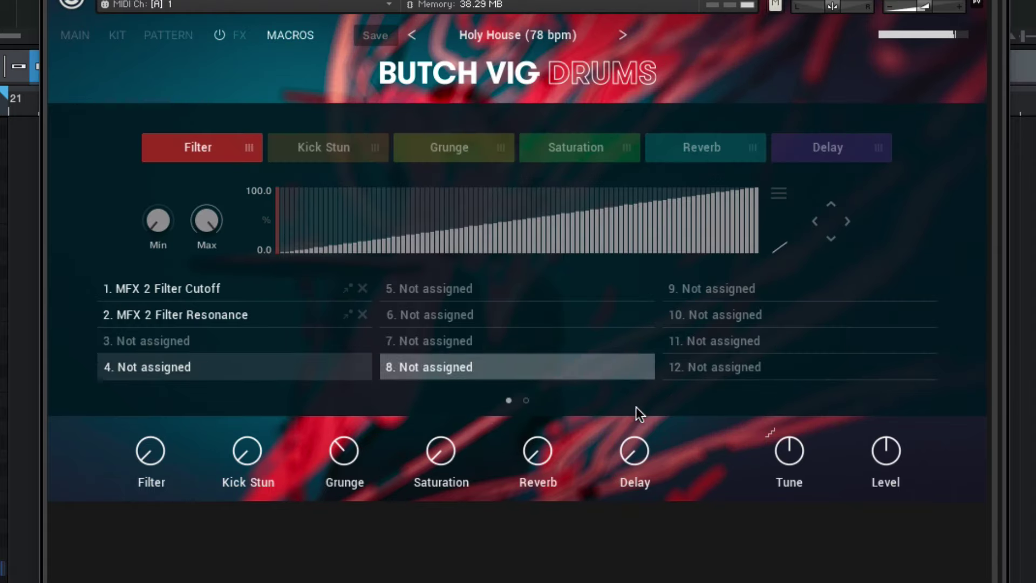
Try raised Delay and Reverb macro amounts and bring both back down.
{"action": "mouse_move", "coordinate": [638, 449]}
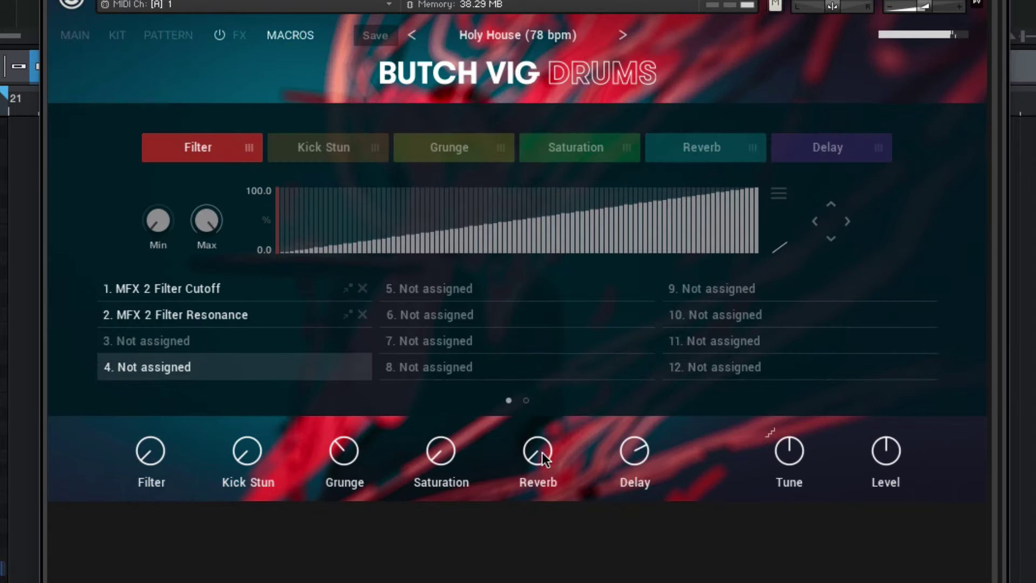
{"action": "left_click_drag", "start_coordinate": [634, 450], "coordinate": [634, 497]}
{"action": "left_click_drag", "start_coordinate": [542, 445], "coordinate": [539, 478]}
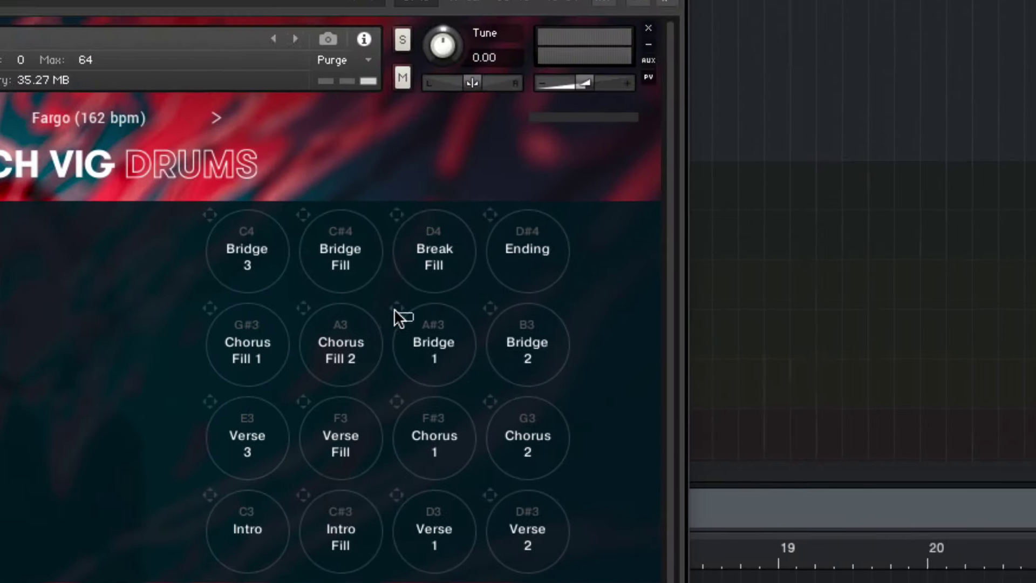
Bring a Fargo pattern into the arrangement as a MIDI clip and open it in the note editor.
{"action": "left_click_drag", "start_coordinate": [505, 224], "coordinate": [1016, 0]}
{"action": "double_click", "coordinate": [753, 213]}
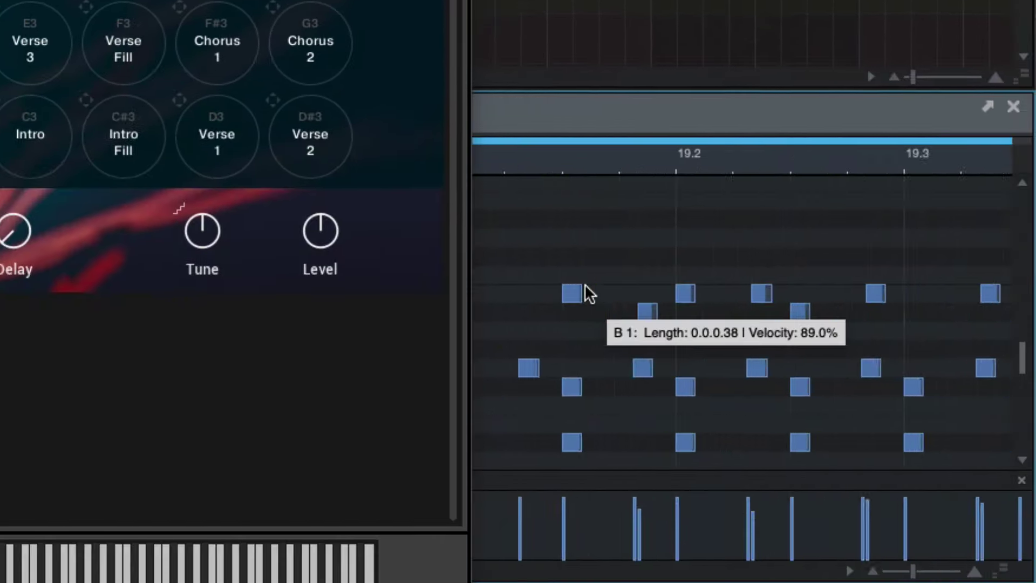
Adjust the velocity and placement of individual drum notes in the imported MIDI pattern.
{"action": "left_click", "coordinate": [561, 293]}
{"action": "left_click_drag", "start_coordinate": [553, 532], "coordinate": [552, 511]}
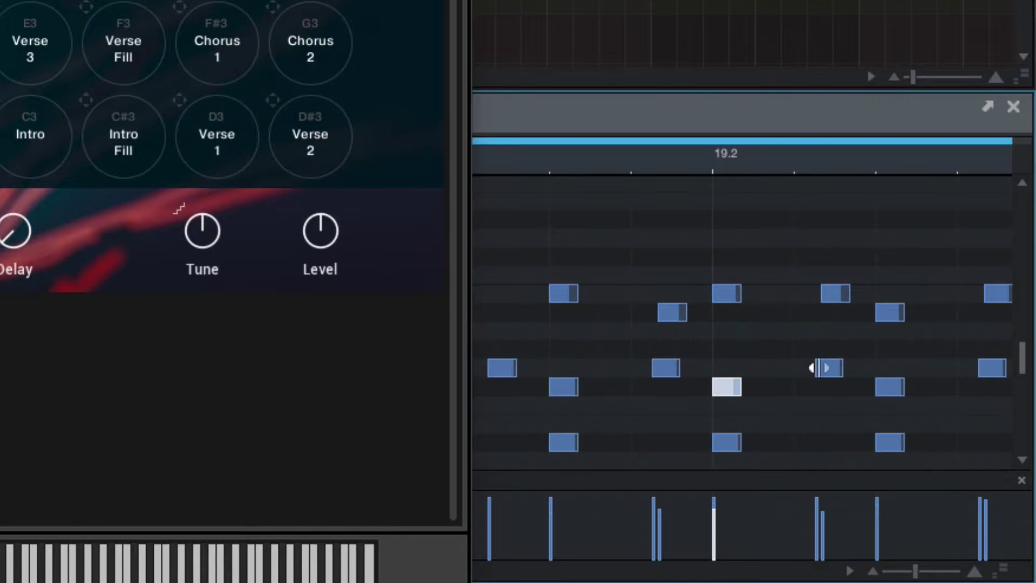
{"action": "left_click_drag", "start_coordinate": [825, 370], "coordinate": [826, 376]}
{"action": "left_click_drag", "start_coordinate": [826, 376], "coordinate": [828, 447]}
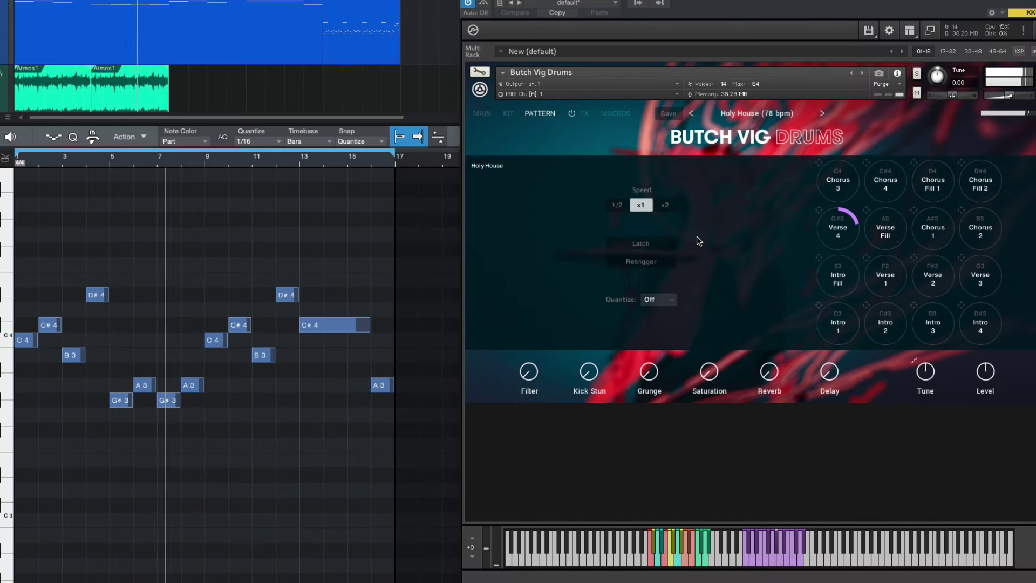
Turn on Latch for the Holy House pattern playback.
{"action": "left_click", "coordinate": [656, 243]}
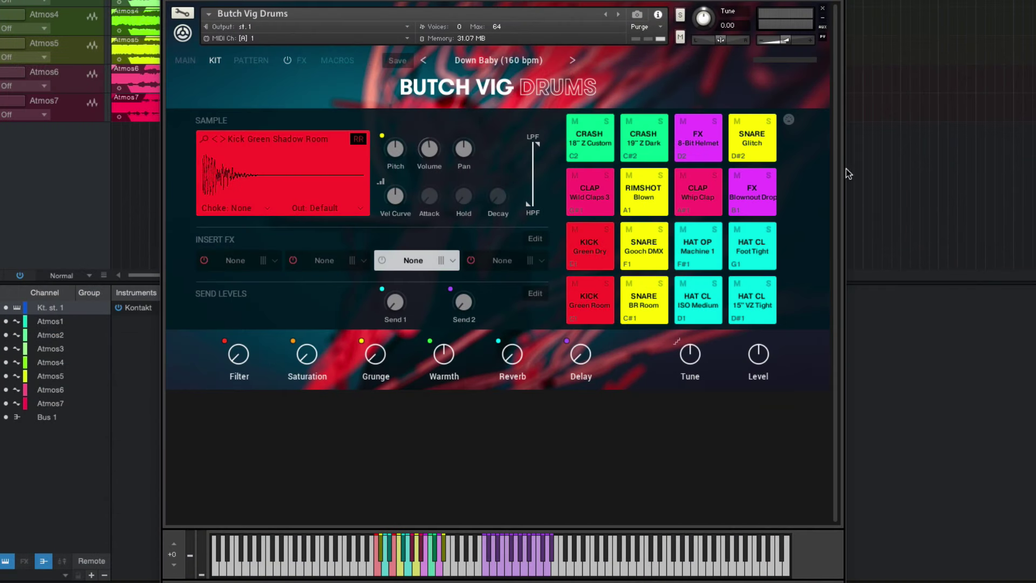
Audition the Gooch DMX snare, Machine 1 open hat, BR Room snare and Wild Claps 3 pads in the Down Baby kit.
{"action": "left_click", "coordinate": [642, 249]}
{"action": "left_click", "coordinate": [700, 258]}
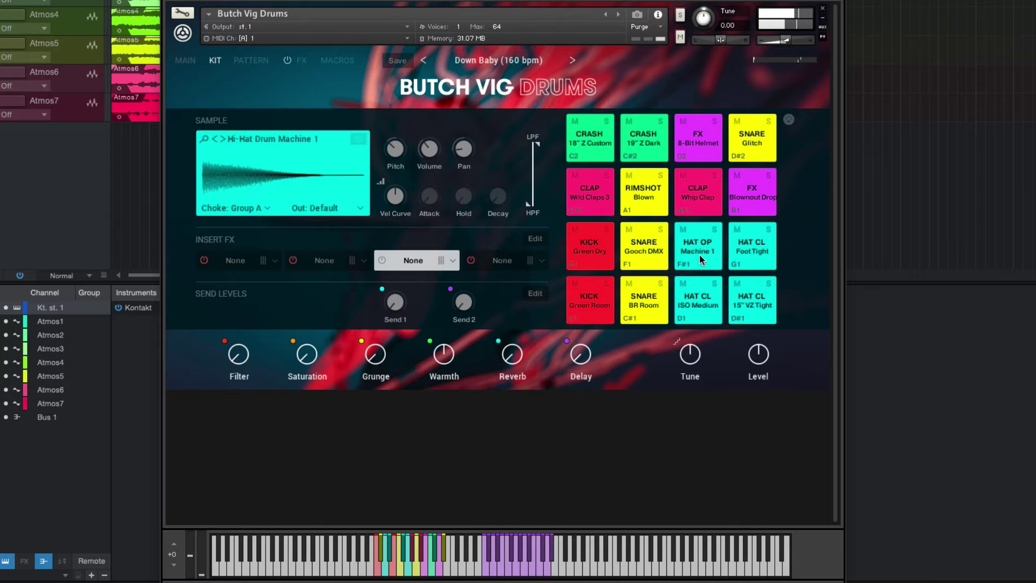
{"action": "left_click", "coordinate": [642, 293]}
{"action": "left_click", "coordinate": [594, 196]}
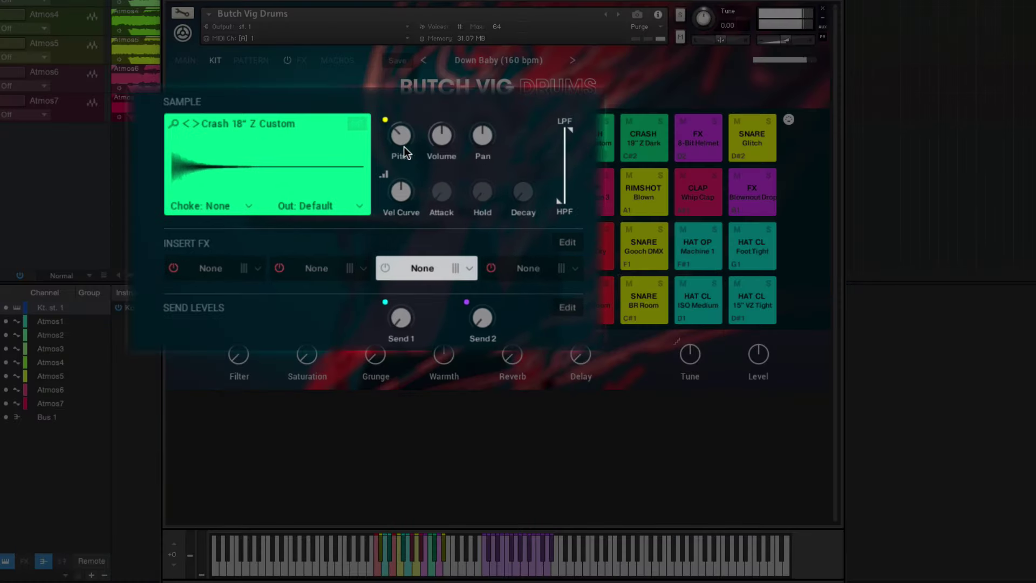
Set the Crash 18" Z Custom sample's pitch to 0.00 st and its volume to 4.7 dB.
{"action": "left_click_drag", "start_coordinate": [404, 147], "coordinate": [414, 108]}
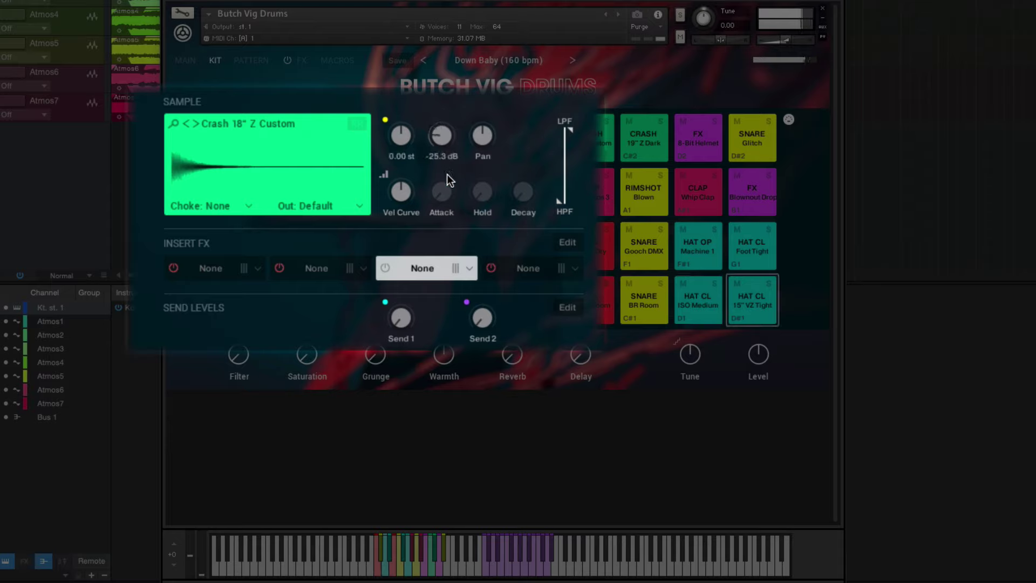
{"action": "left_click_drag", "start_coordinate": [438, 148], "coordinate": [445, 118]}
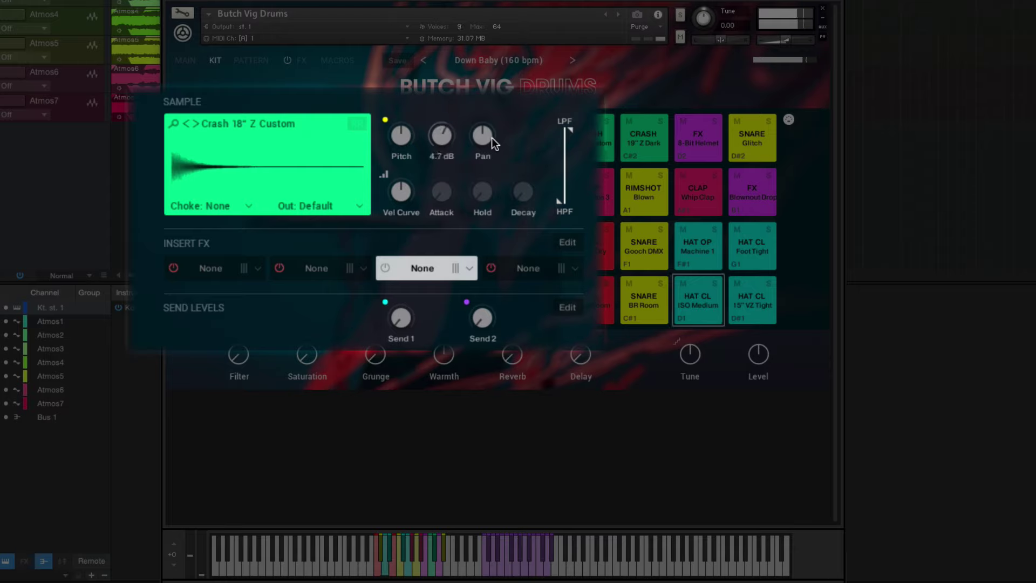
Try a 100 R pan and a low-pass filter change on the crash sample, resetting the pan to center.
{"action": "left_click_drag", "start_coordinate": [468, 117], "coordinate": [495, 30]}
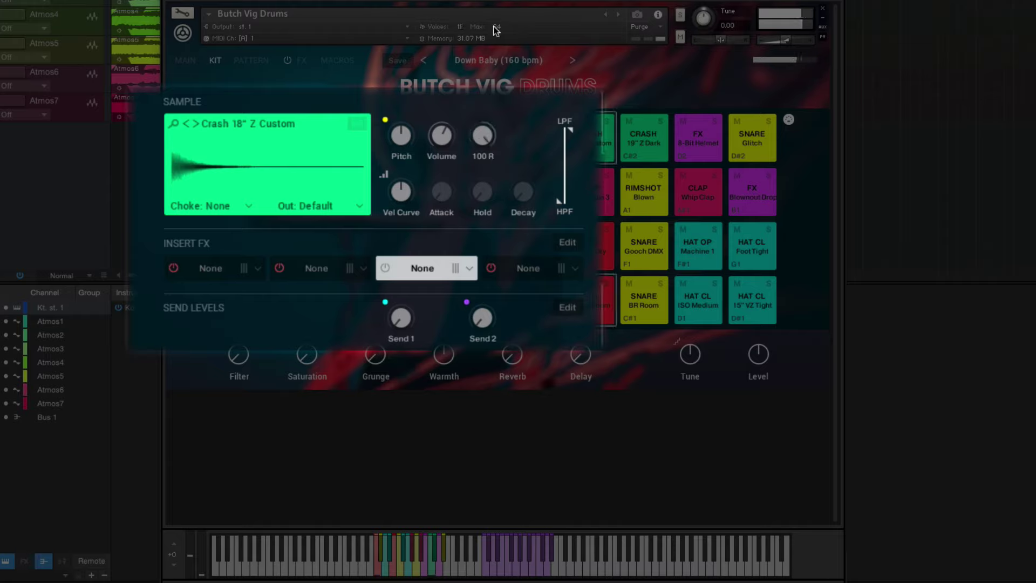
{"action": "left_click", "coordinate": [481, 136], "text": "ctrl"}
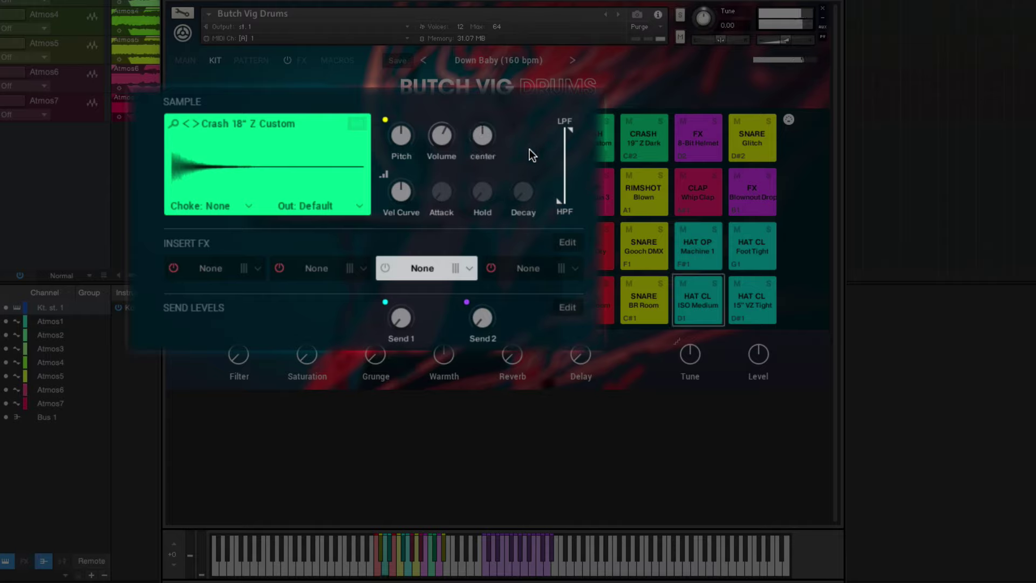
{"action": "left_click_drag", "start_coordinate": [572, 125], "coordinate": [600, 95]}
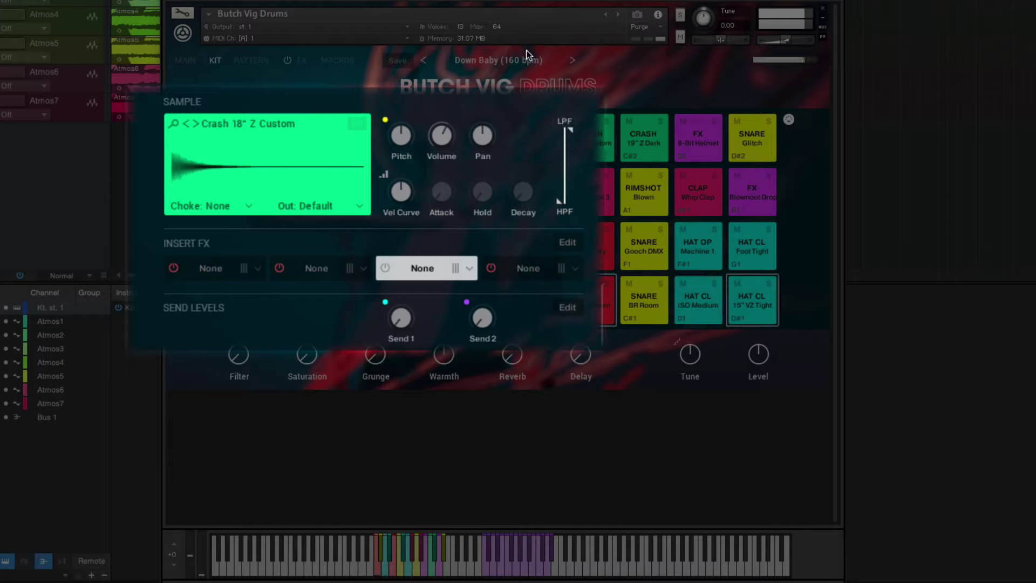
Adjust the crash sample's envelope with a raised attack and a decay of about 206.2 ms, and reset its volume.
{"action": "left_click_drag", "start_coordinate": [446, 197], "coordinate": [444, 194]}
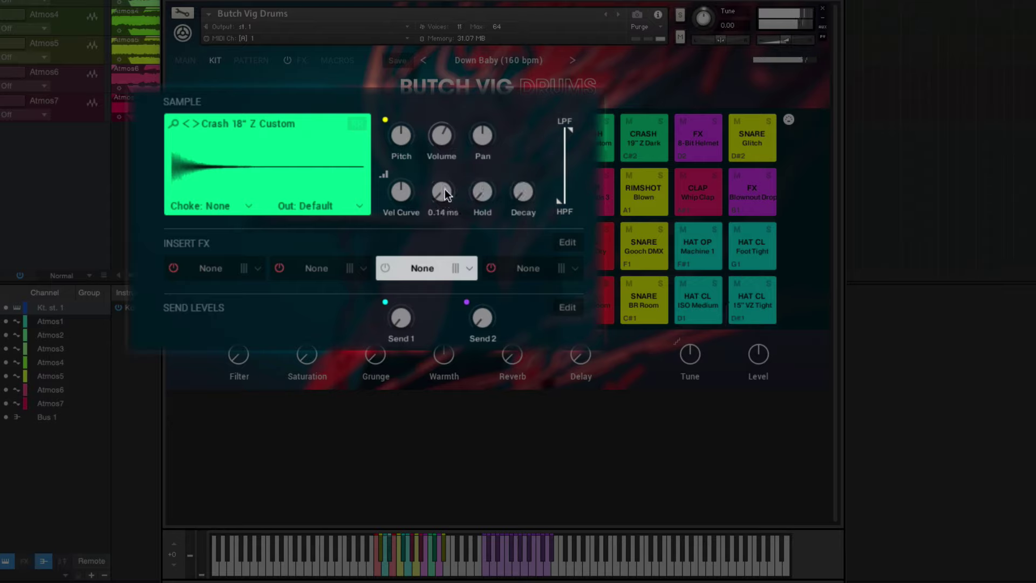
{"action": "left_click_drag", "start_coordinate": [515, 187], "coordinate": [534, 157]}
{"action": "left_click_drag", "start_coordinate": [534, 193], "coordinate": [527, 178]}
{"action": "left_click_drag", "start_coordinate": [524, 200], "coordinate": [525, 150]}
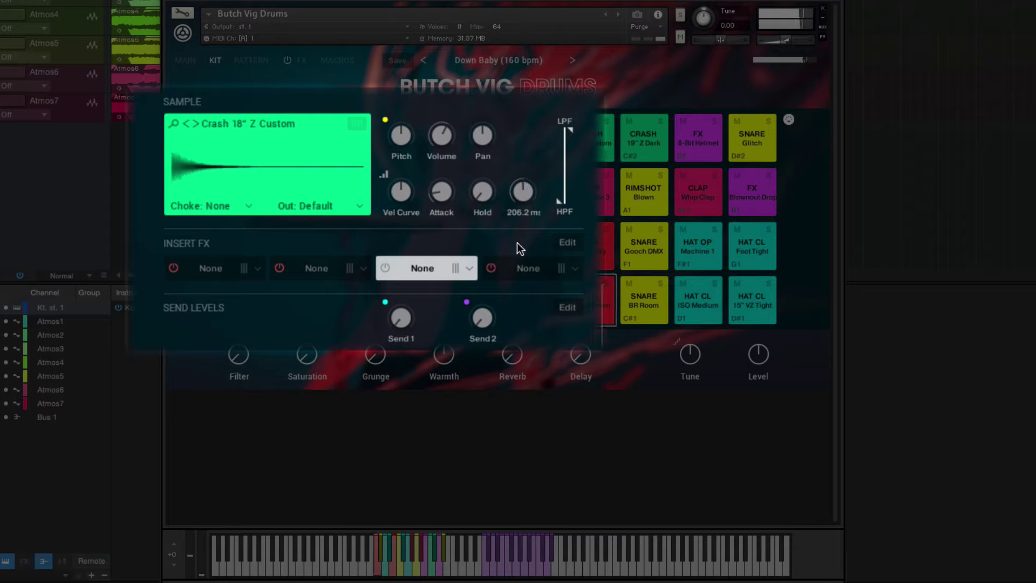
{"action": "left_click_drag", "start_coordinate": [517, 242], "coordinate": [516, 223]}
{"action": "left_click", "coordinate": [446, 136], "text": "ctrl"}
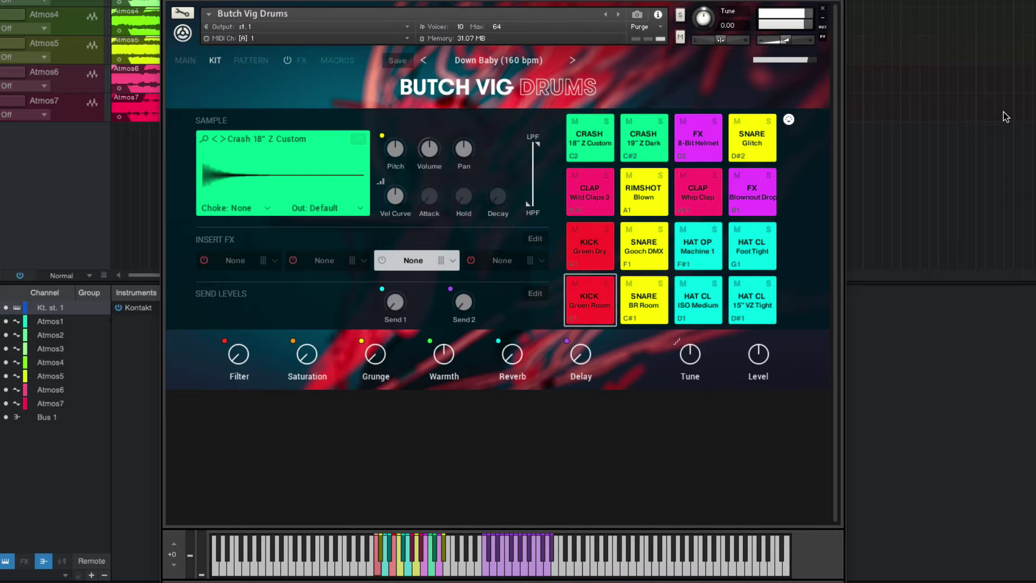
Replace the Crash 18" Z Custom sample on the C2 pad with Crash 19" A Thin.
{"action": "left_click", "coordinate": [289, 156]}
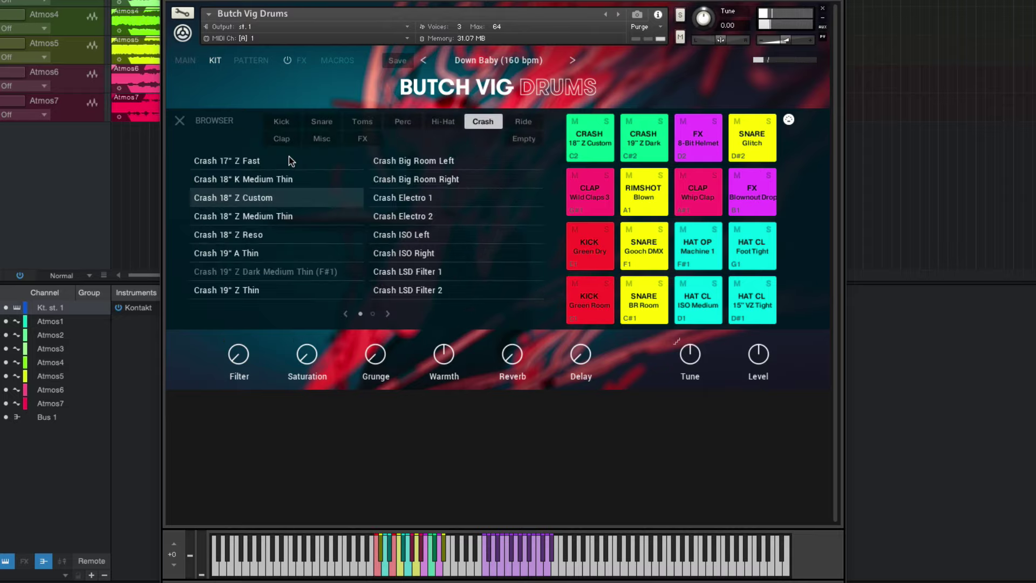
{"action": "left_click", "coordinate": [273, 253]}
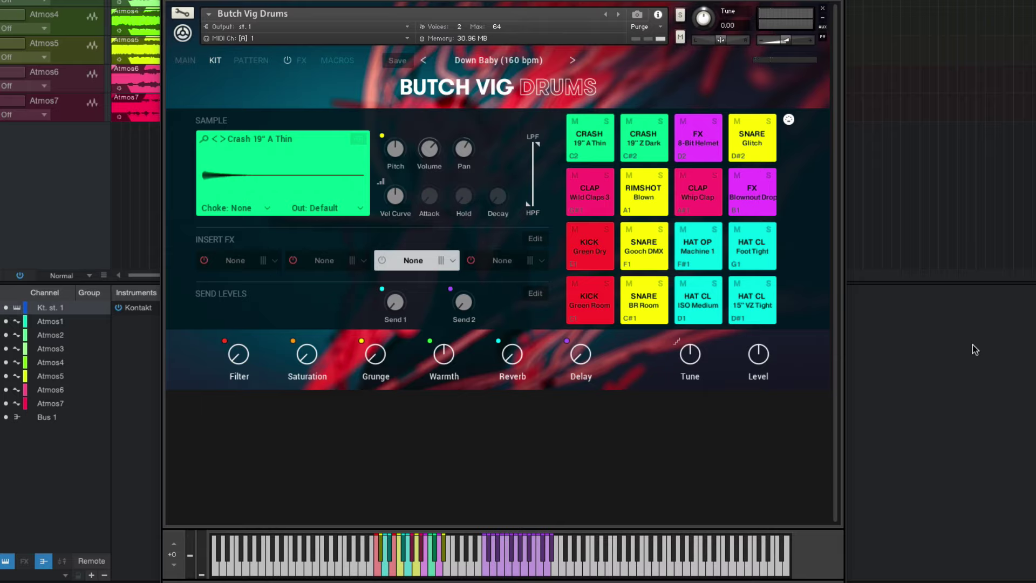
Load Distortion into the second insert effect slot of the BR Room snare and lower the sample's volume.
{"action": "left_click", "coordinate": [642, 302]}
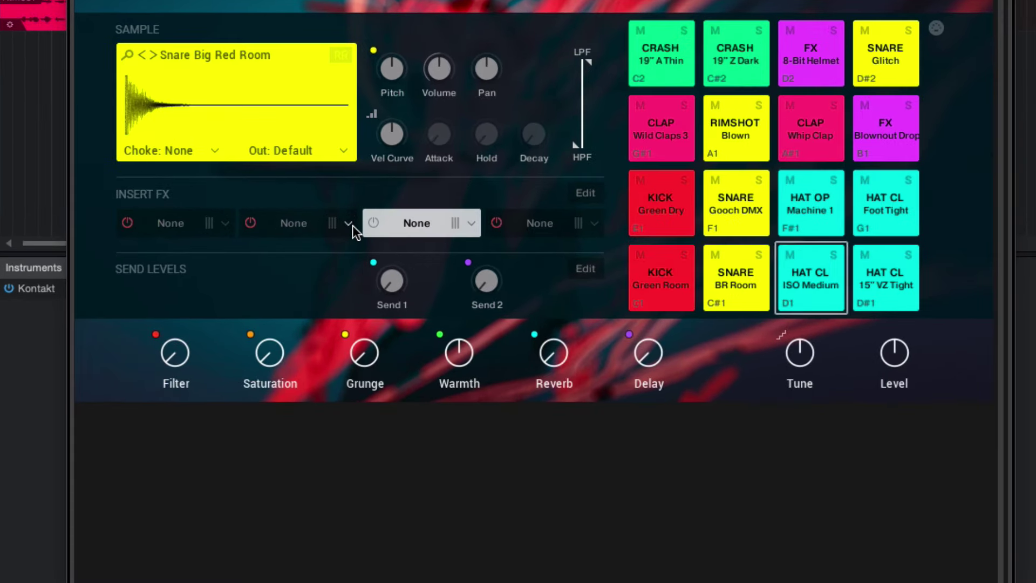
{"action": "left_click", "coordinate": [366, 262]}
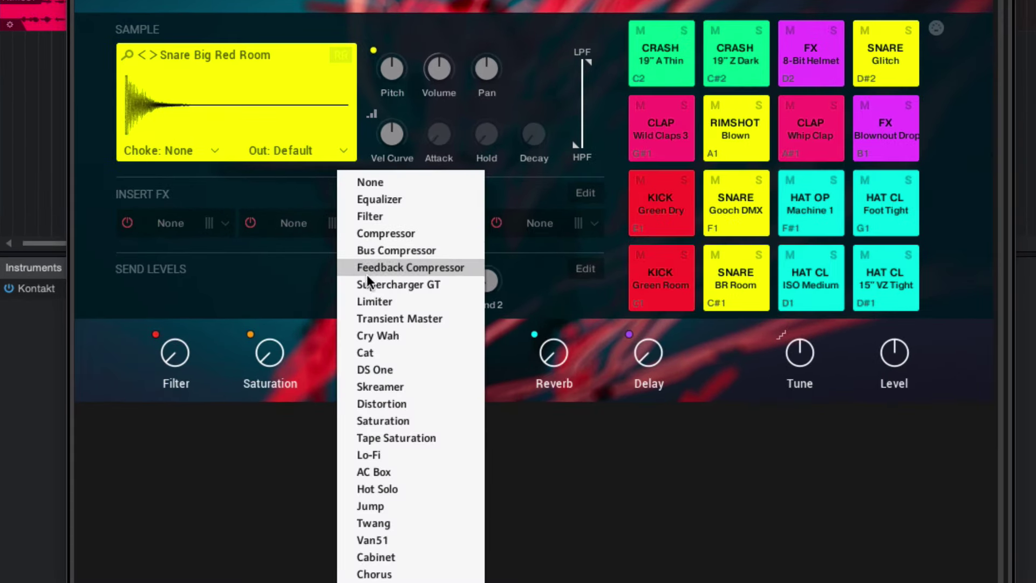
{"action": "left_click", "coordinate": [382, 405]}
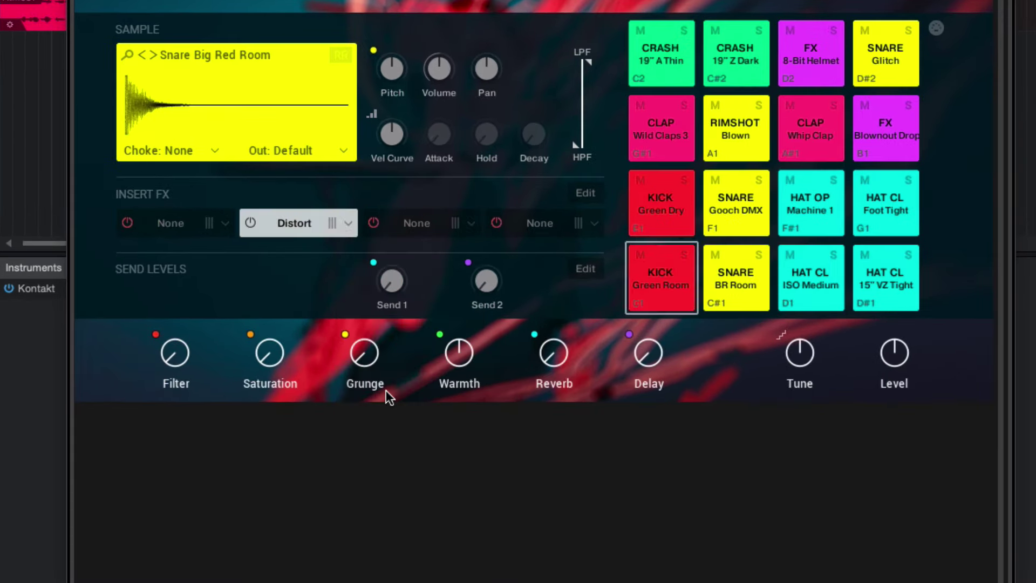
{"action": "mouse_move", "coordinate": [435, 80]}
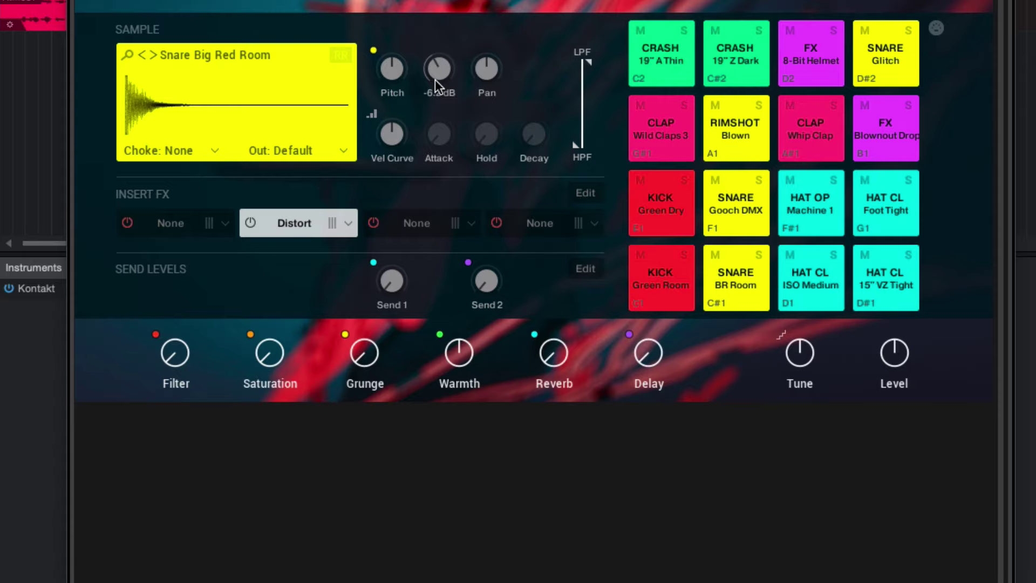
Load Tape Saturation into the snare's third insert slot and move it ahead of the Distortion.
{"action": "left_click", "coordinate": [471, 224]}
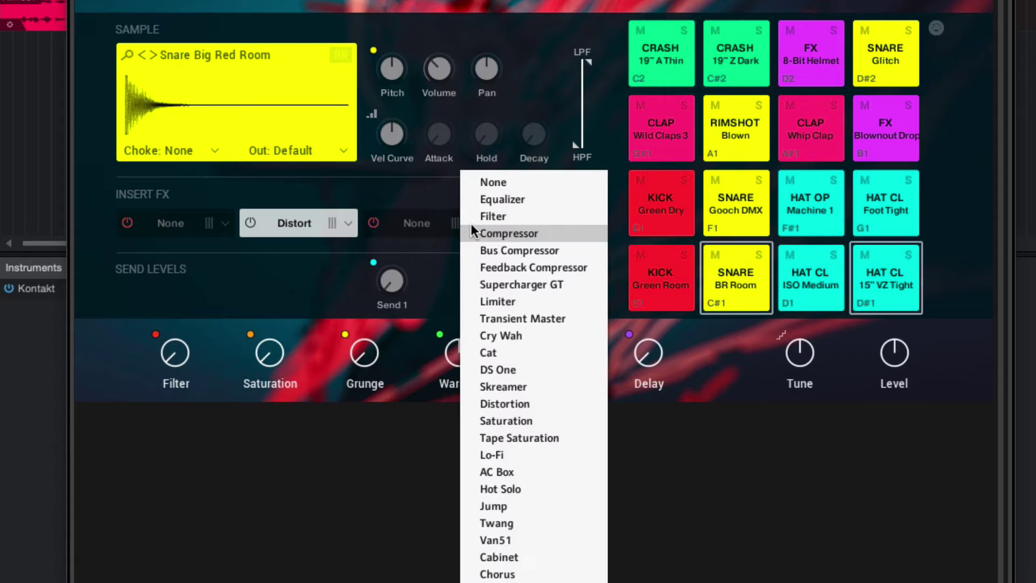
{"action": "left_click", "coordinate": [552, 437]}
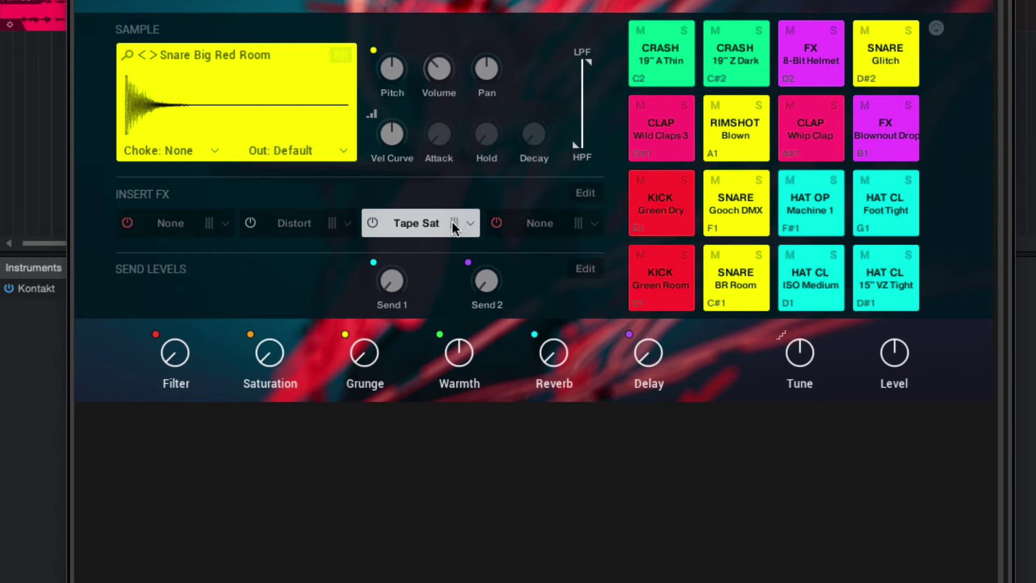
{"action": "left_click_drag", "start_coordinate": [453, 227], "coordinate": [327, 228]}
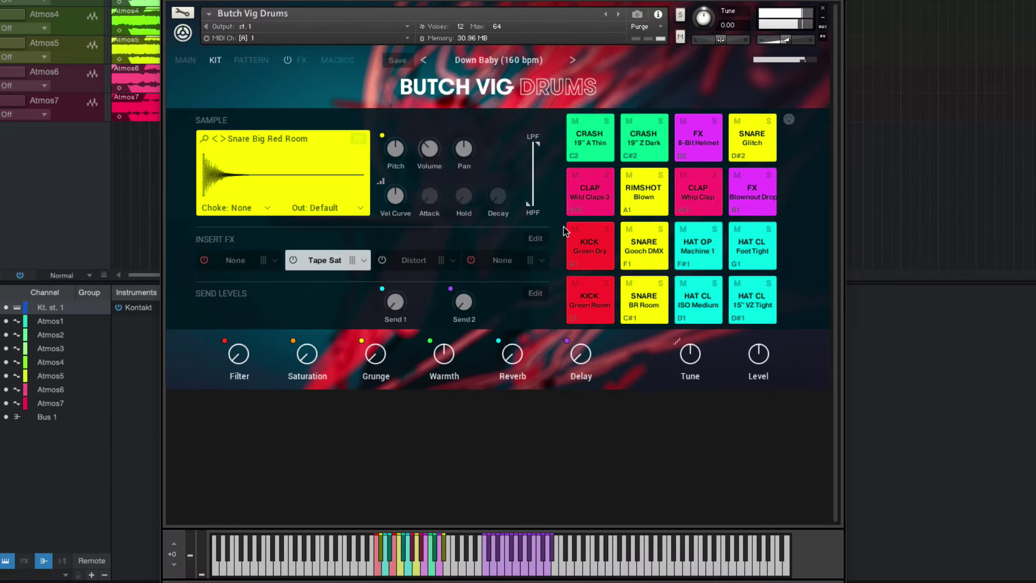
Set the snare's Tape Saturation gain to 33.1 dB and its HF Rolloff to 14.4k Hz.
{"action": "left_click", "coordinate": [539, 239]}
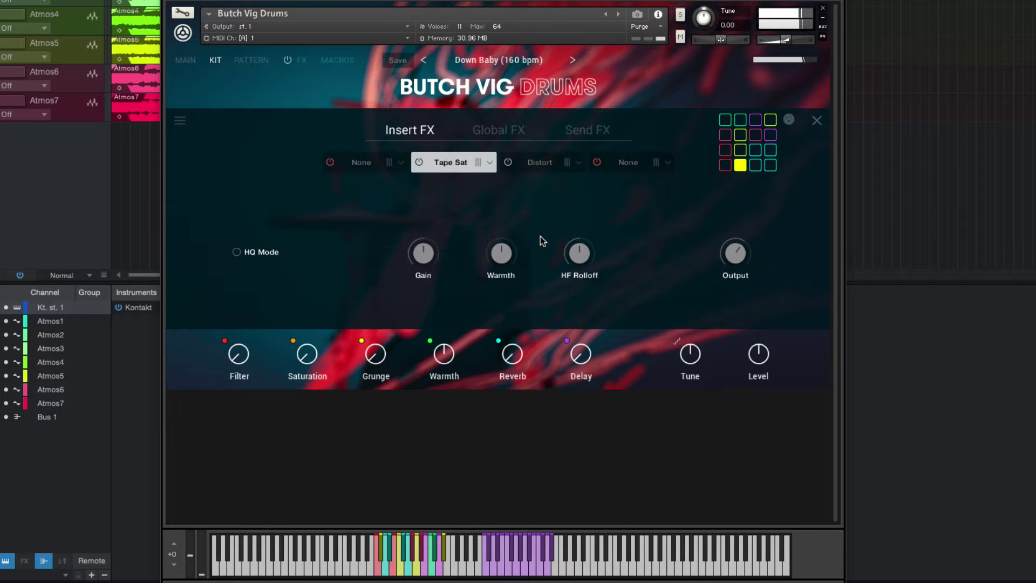
{"action": "left_click_drag", "start_coordinate": [428, 260], "coordinate": [428, 238]}
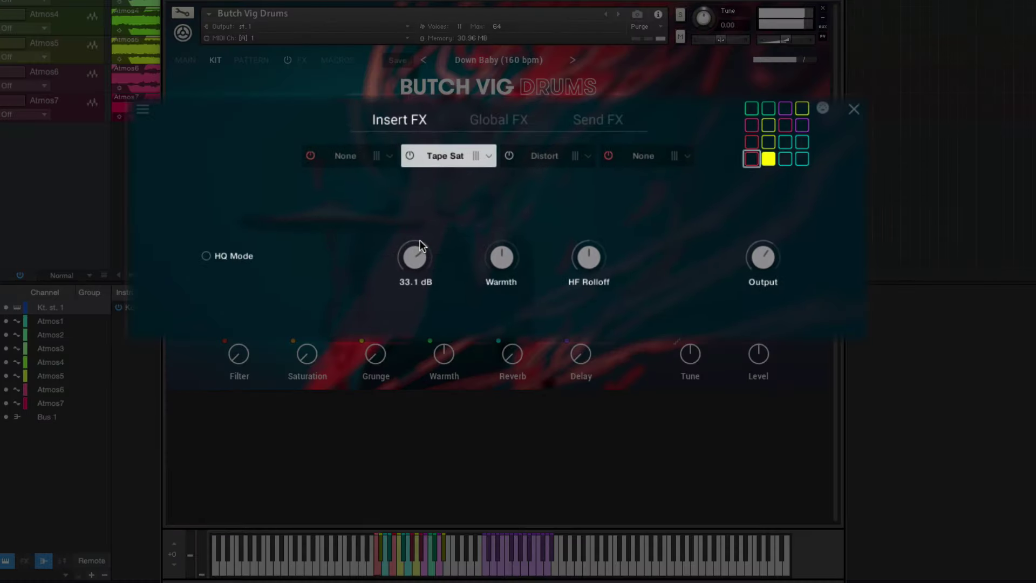
{"action": "left_click_drag", "start_coordinate": [584, 258], "coordinate": [580, 294]}
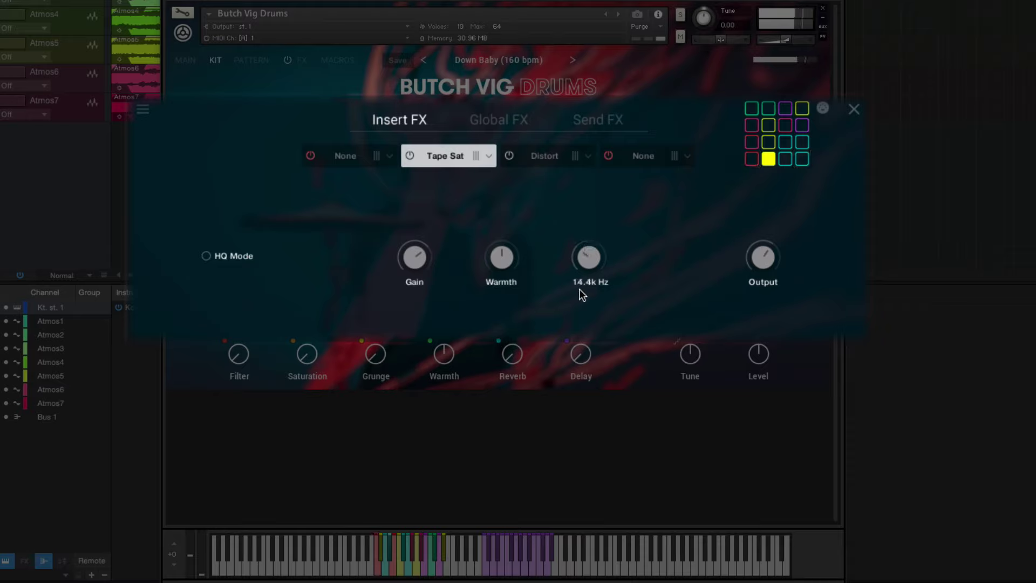
Raise the Drive of the snare's Distortion insert and set the adjacent knob to 70.2 %.
{"action": "left_click", "coordinate": [547, 162]}
{"action": "left_click_drag", "start_coordinate": [458, 257], "coordinate": [470, 235]}
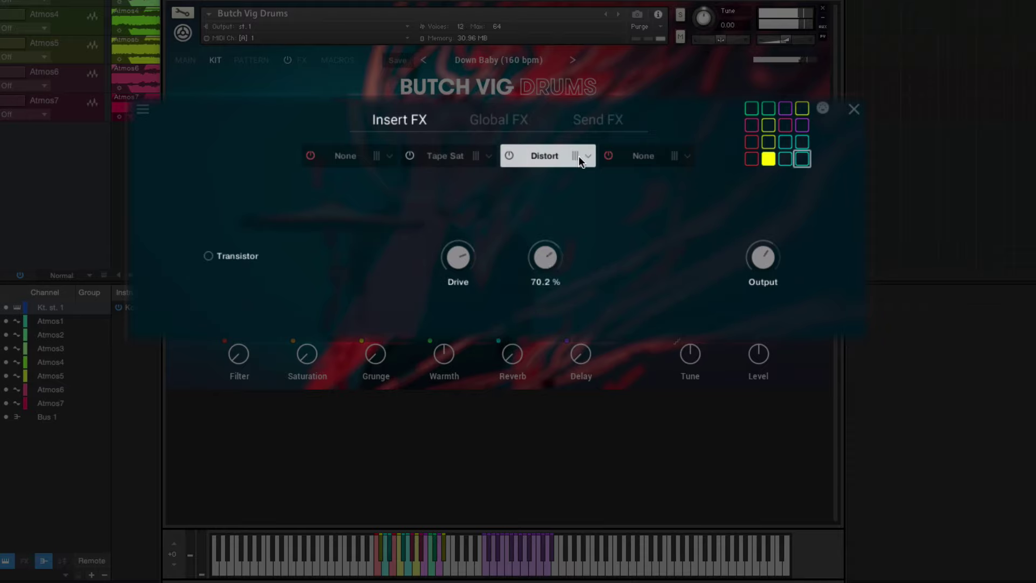
Move the snare's Distortion insert ahead of its Tape Saturation and review both effects on the FX page.
{"action": "left_click_drag", "start_coordinate": [578, 157], "coordinate": [488, 173]}
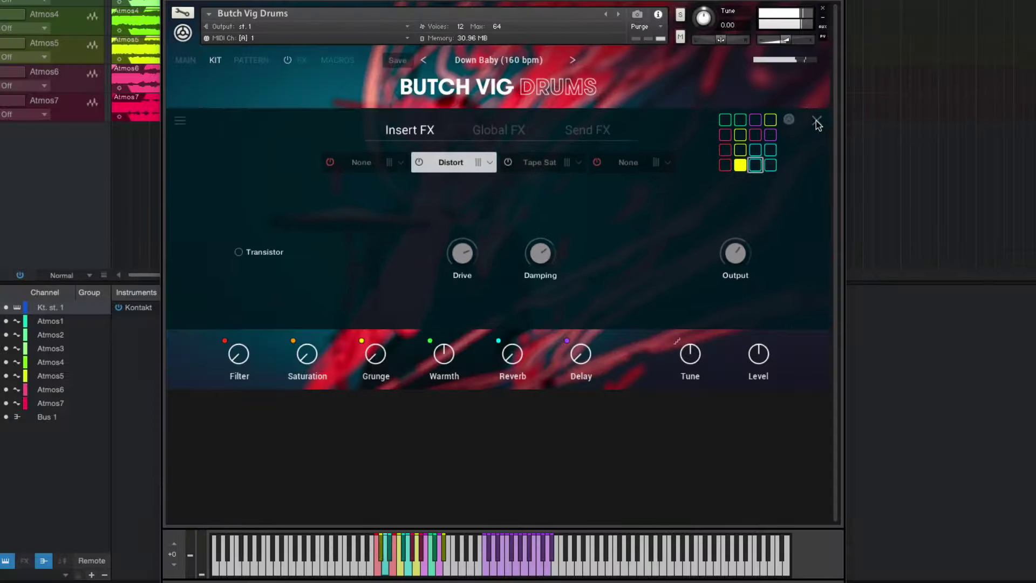
{"action": "left_click", "coordinate": [298, 61]}
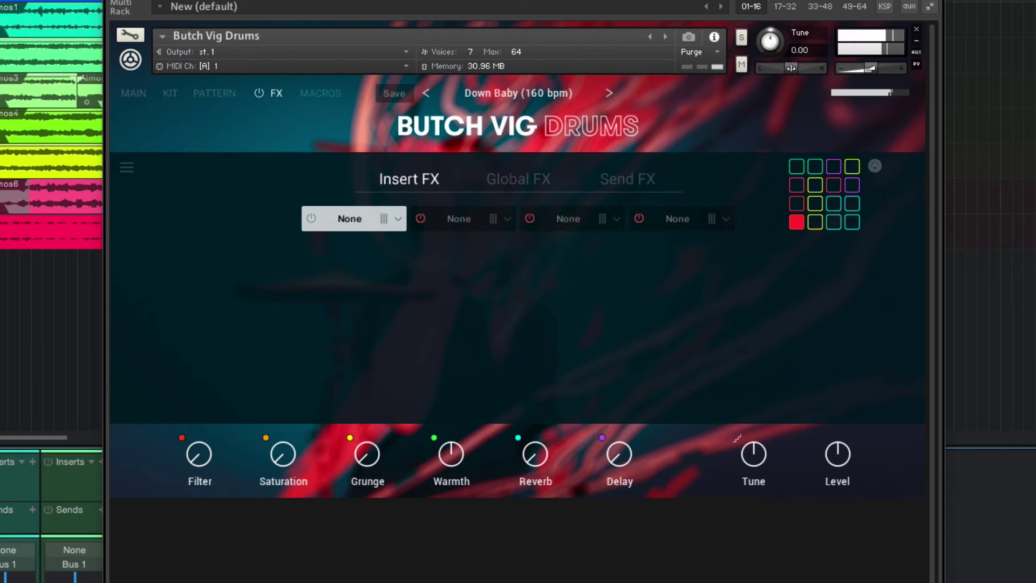
{"action": "left_click", "coordinate": [814, 223]}
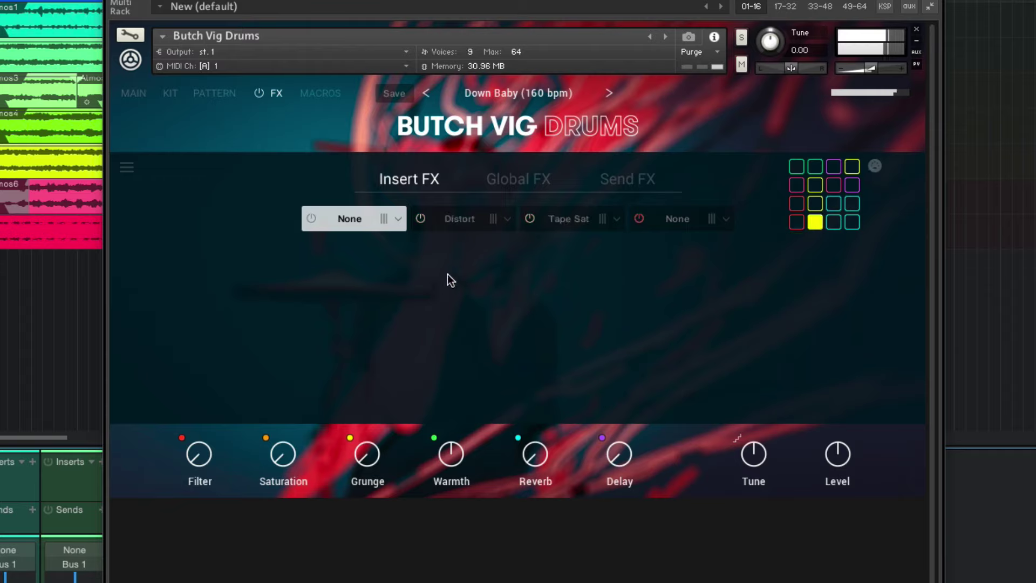
{"action": "left_click", "coordinate": [460, 222]}
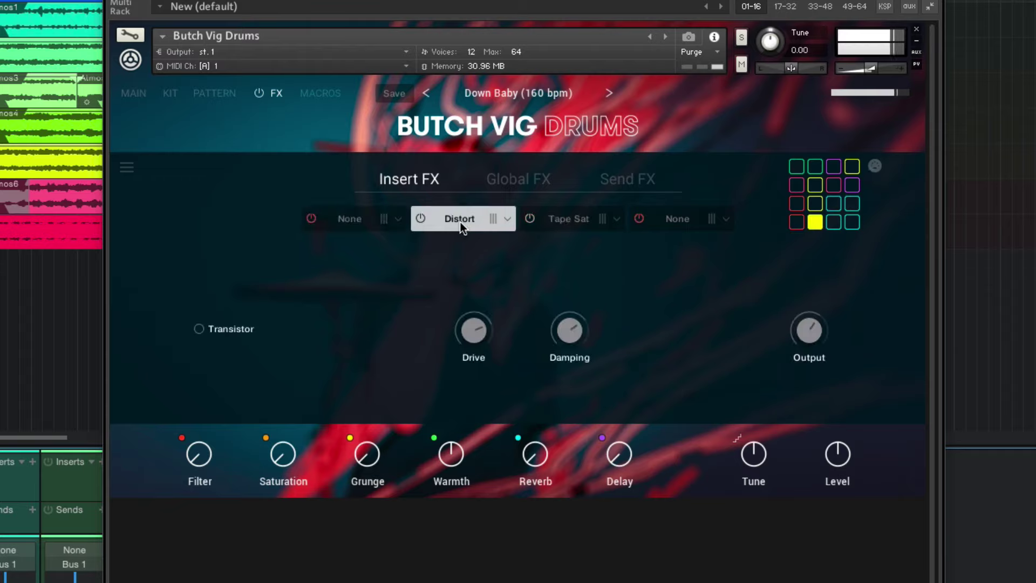
{"action": "left_click", "coordinate": [577, 220]}
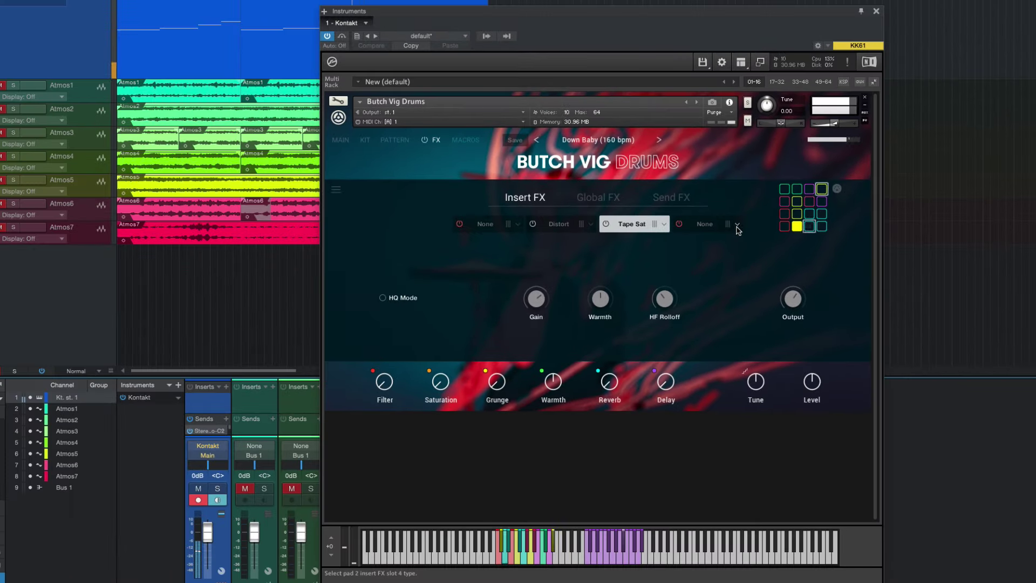
Load Choral into the snare's fourth insert slot, setting its Feedback to 54.5 % with a lower Mix and higher Output.
{"action": "left_click", "coordinate": [726, 219]}
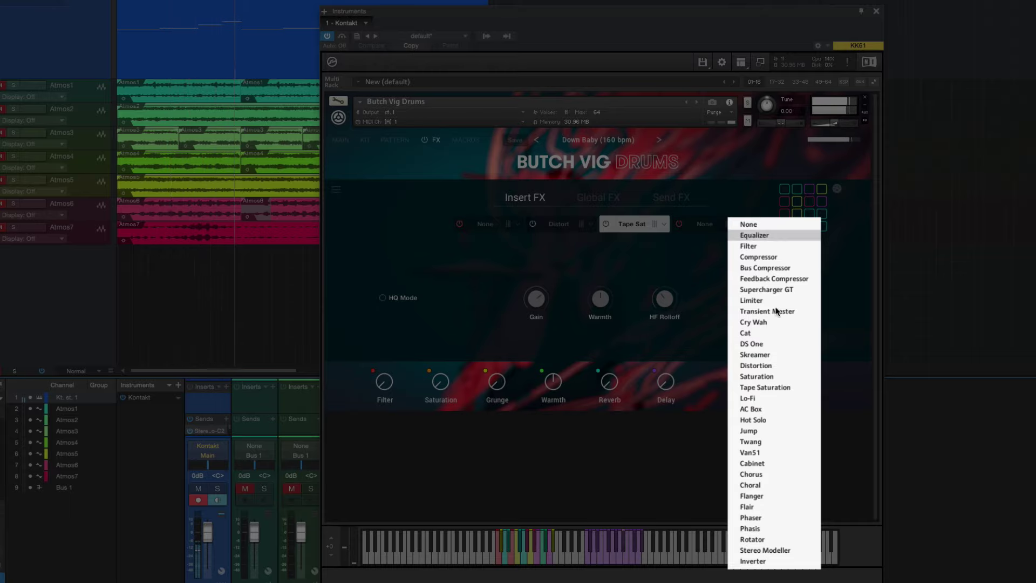
{"action": "left_click", "coordinate": [777, 485]}
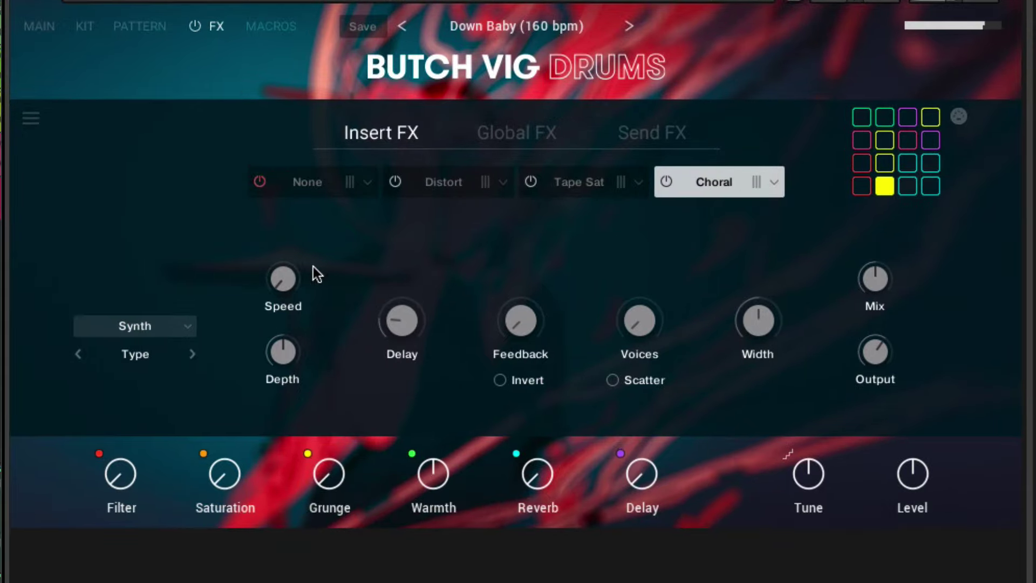
{"action": "left_click_drag", "start_coordinate": [512, 289], "coordinate": [520, 233]}
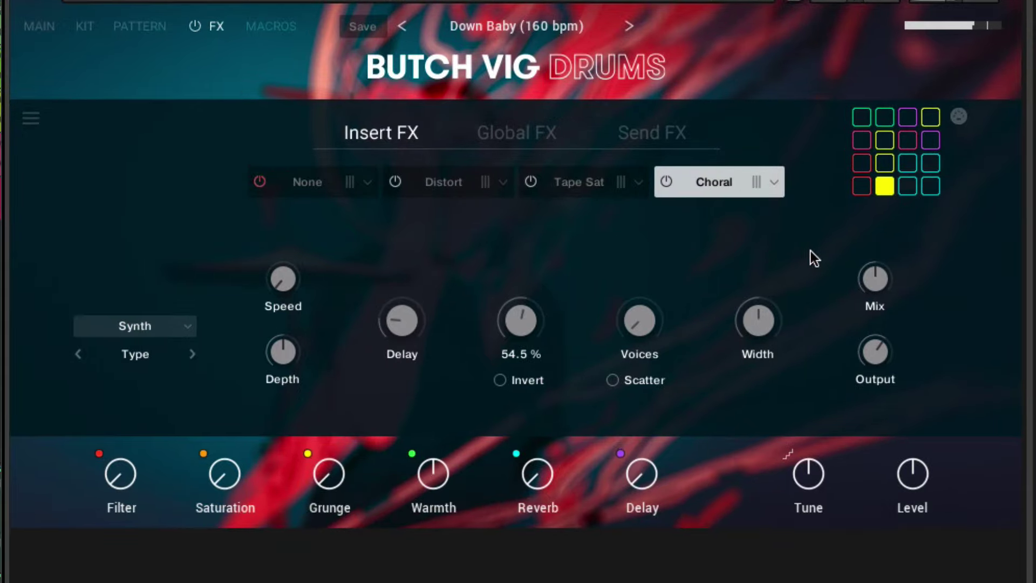
{"action": "left_click_drag", "start_coordinate": [878, 277], "coordinate": [879, 325]}
{"action": "left_click_drag", "start_coordinate": [882, 373], "coordinate": [882, 347]}
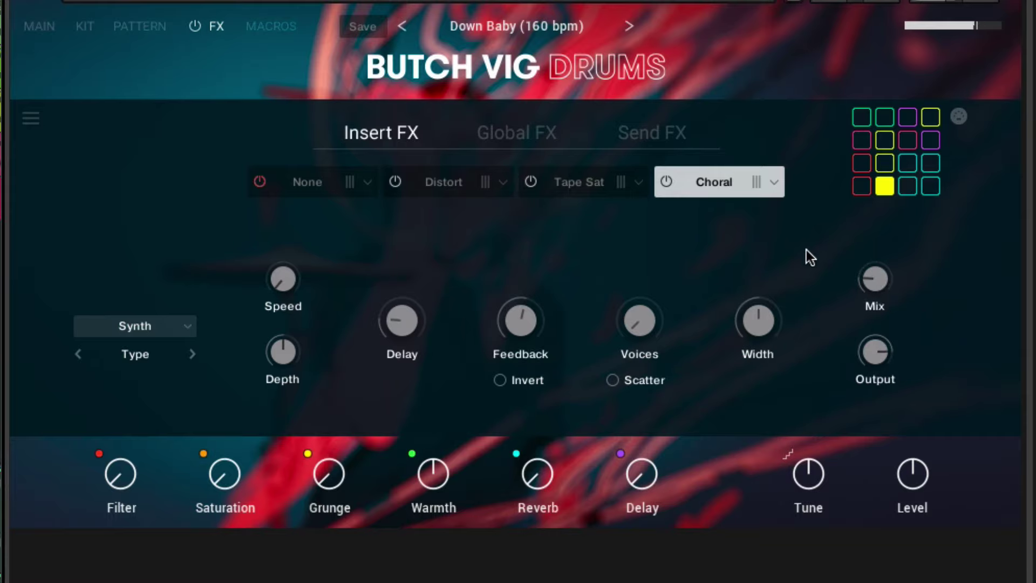
Replace the Choral in the snare's fourth insert slot with Cry Wah and raise its Pedal.
{"action": "left_click", "coordinate": [774, 182]}
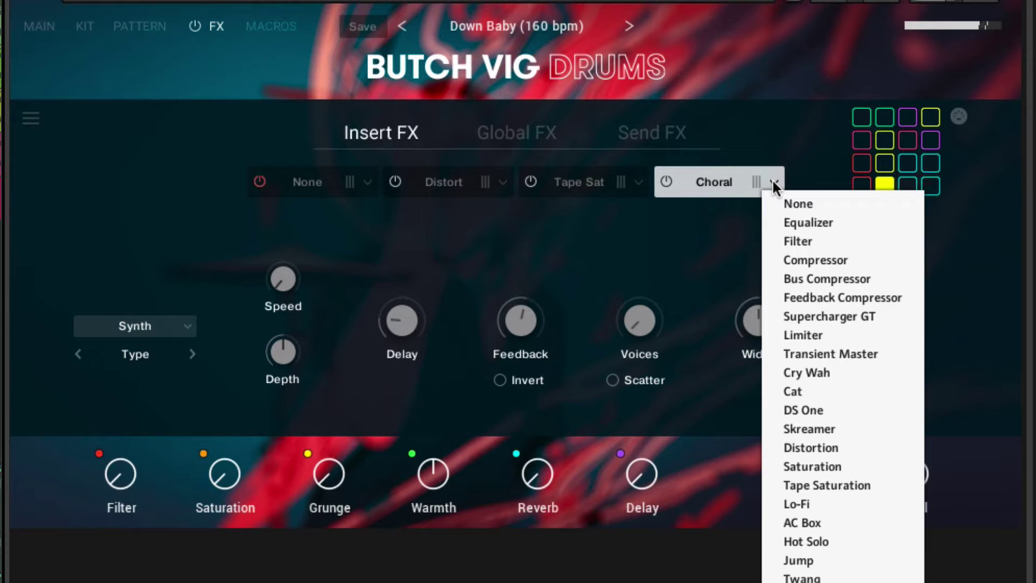
{"action": "left_click", "coordinate": [820, 373]}
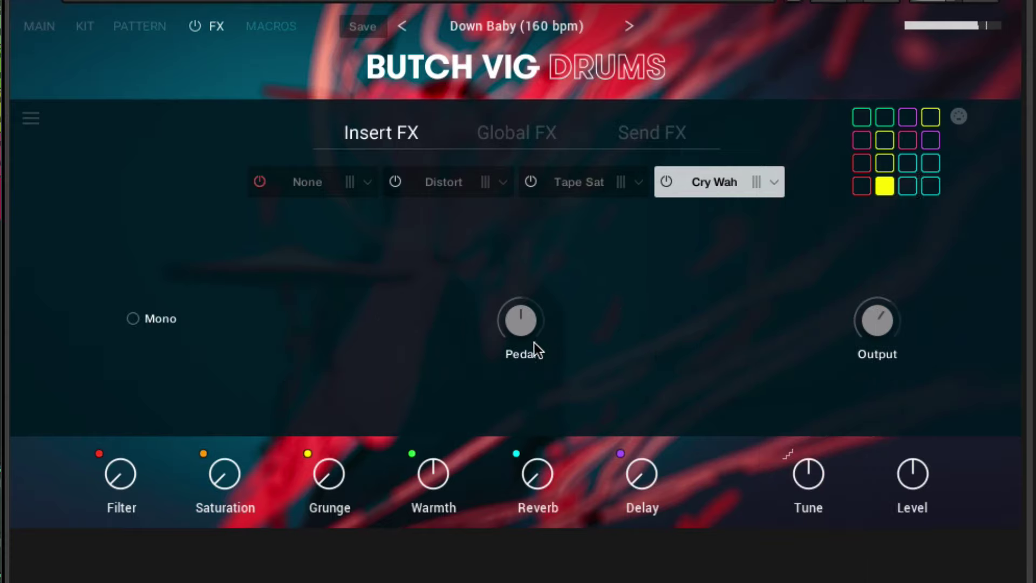
{"action": "left_click_drag", "start_coordinate": [529, 338], "coordinate": [517, 294]}
Replace the snare's Cry Wah insert with Transient Master, lowering its Attack and raising its Sustain.
{"action": "left_click", "coordinate": [772, 183]}
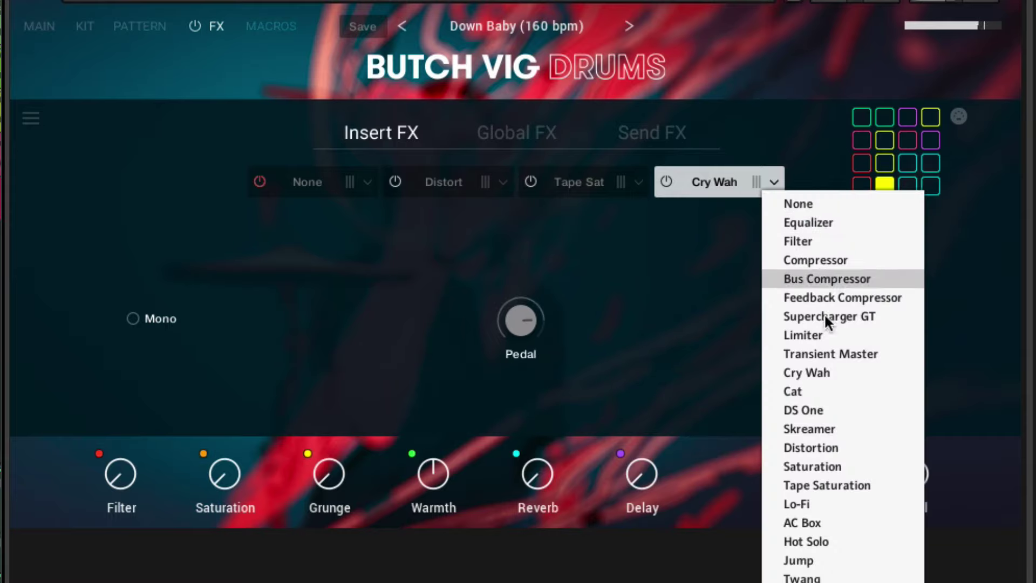
{"action": "left_click", "coordinate": [835, 351]}
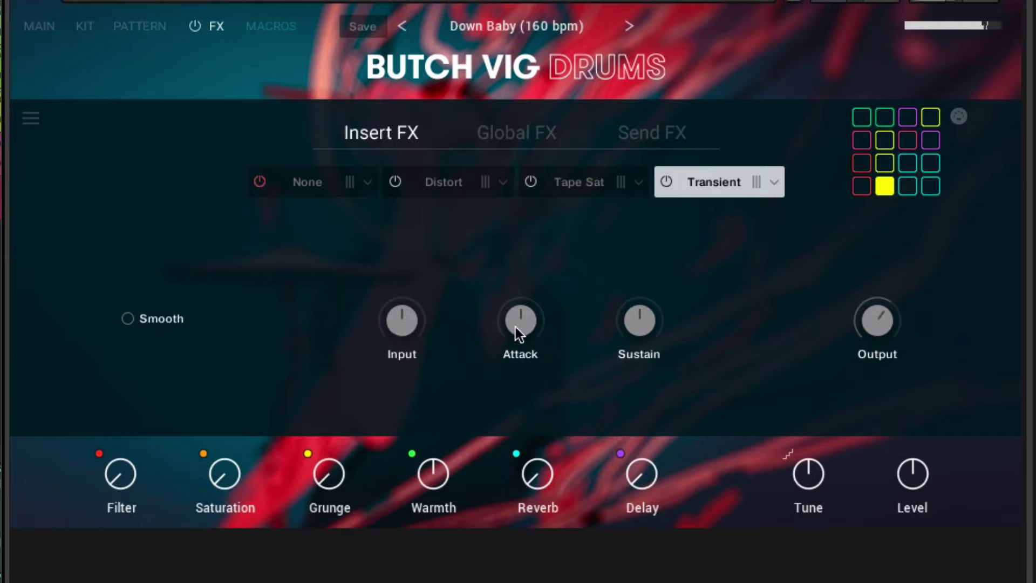
{"action": "left_click_drag", "start_coordinate": [652, 326], "coordinate": [634, 299]}
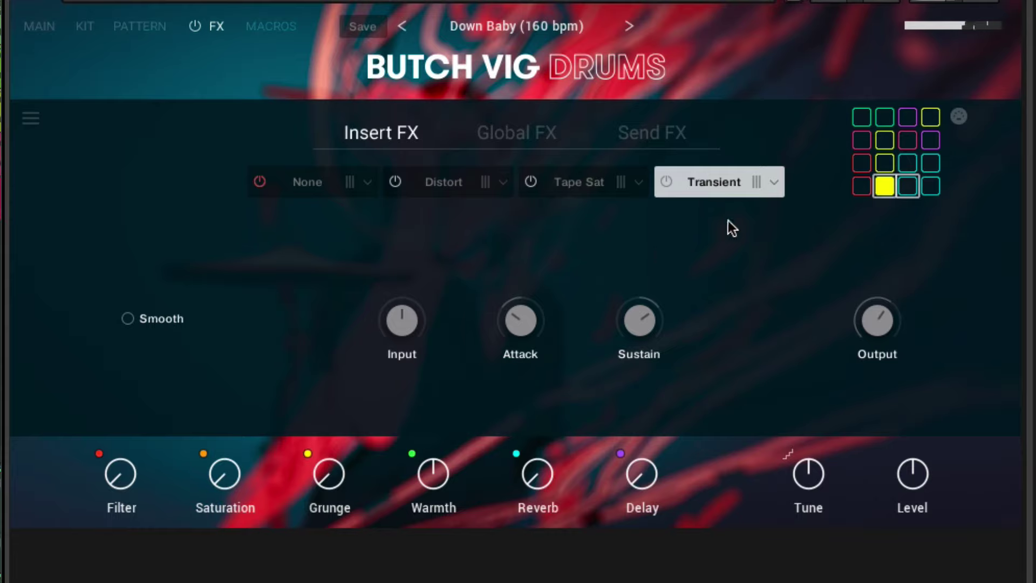
Look through the insert effect slots of several other kit pads.
{"action": "left_click", "coordinate": [910, 168]}
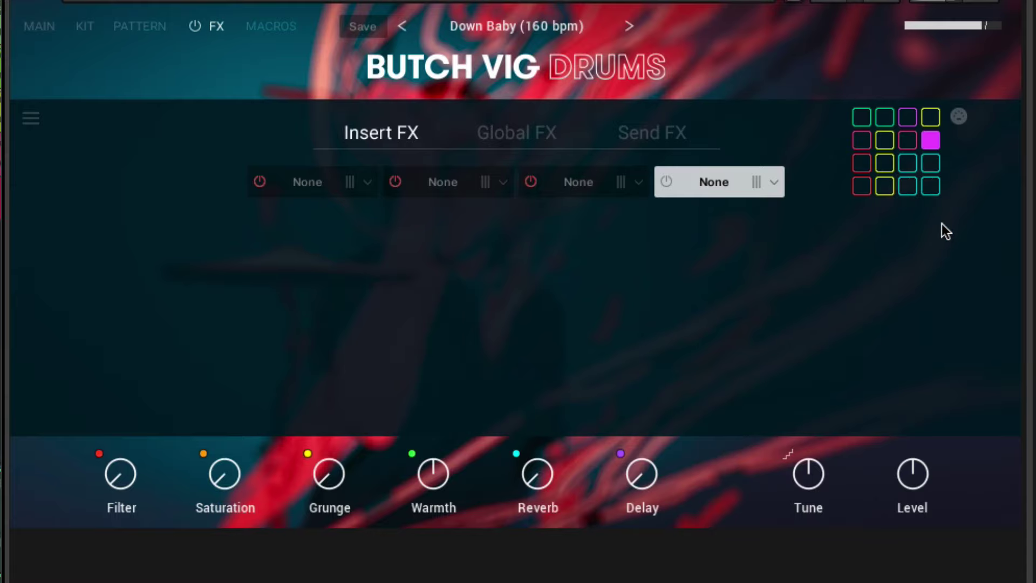
{"action": "left_click", "coordinate": [932, 187]}
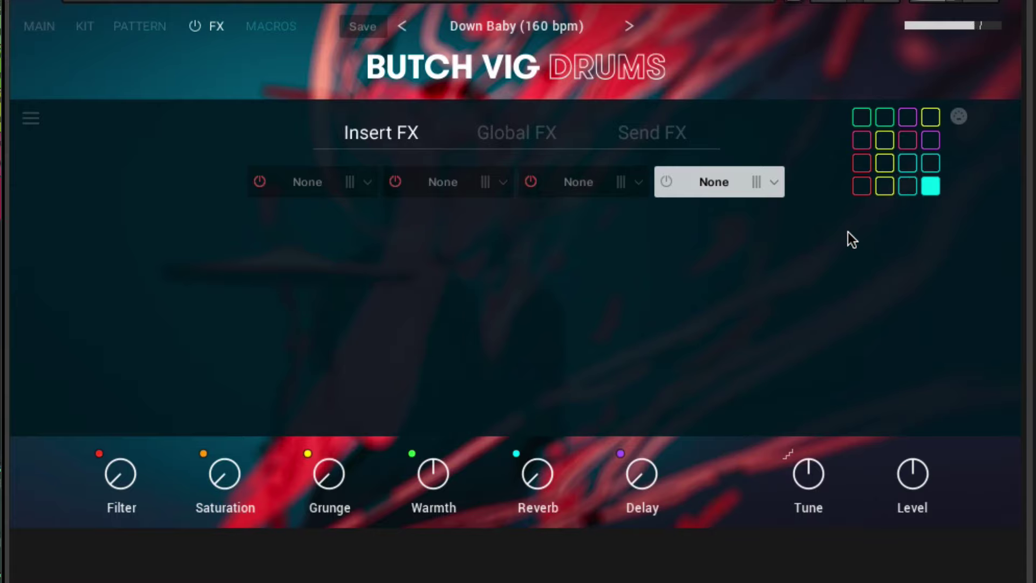
{"action": "left_click", "coordinate": [862, 187]}
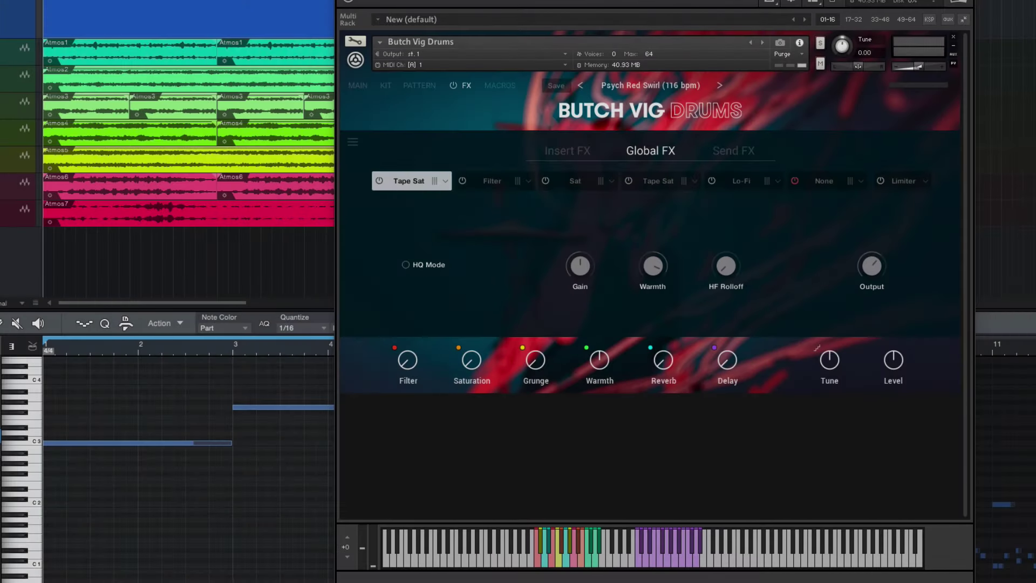
Play the Psych Red Swirl kit and examine its global Filter, Saturation and second Tape Saturation settings.
{"action": "key", "text": "space"}
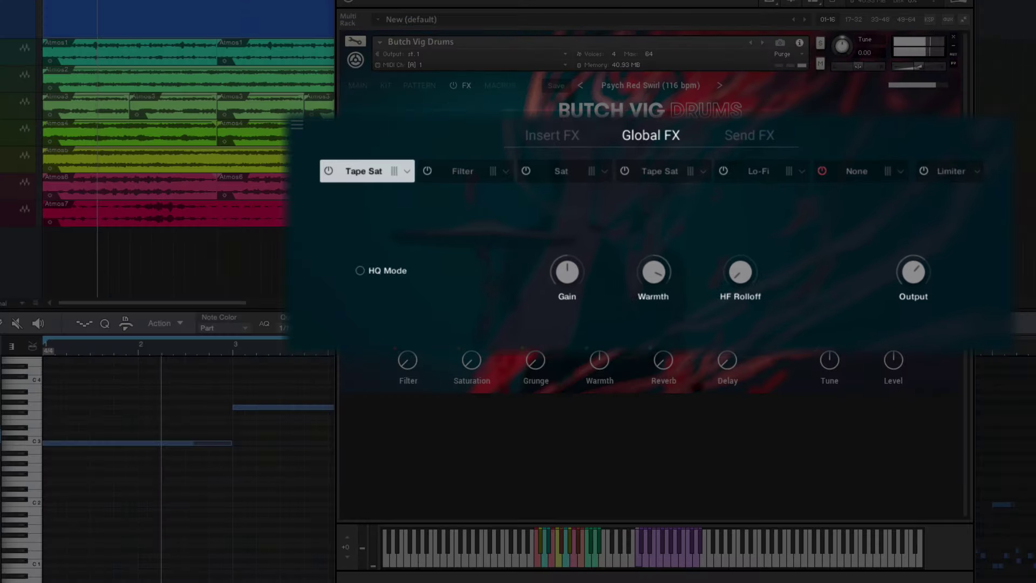
{"action": "left_click", "coordinate": [439, 166]}
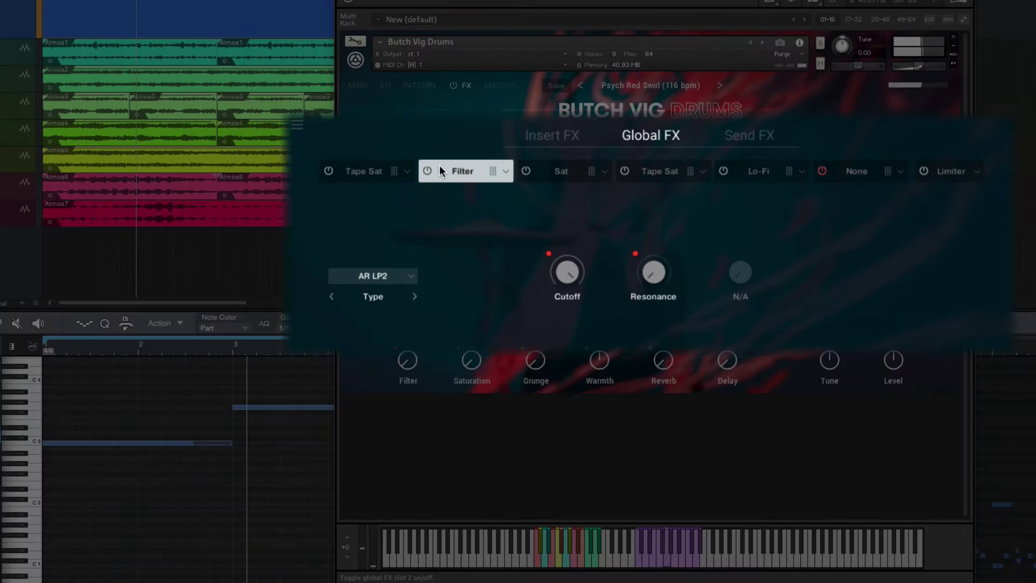
{"action": "left_click", "coordinate": [555, 170]}
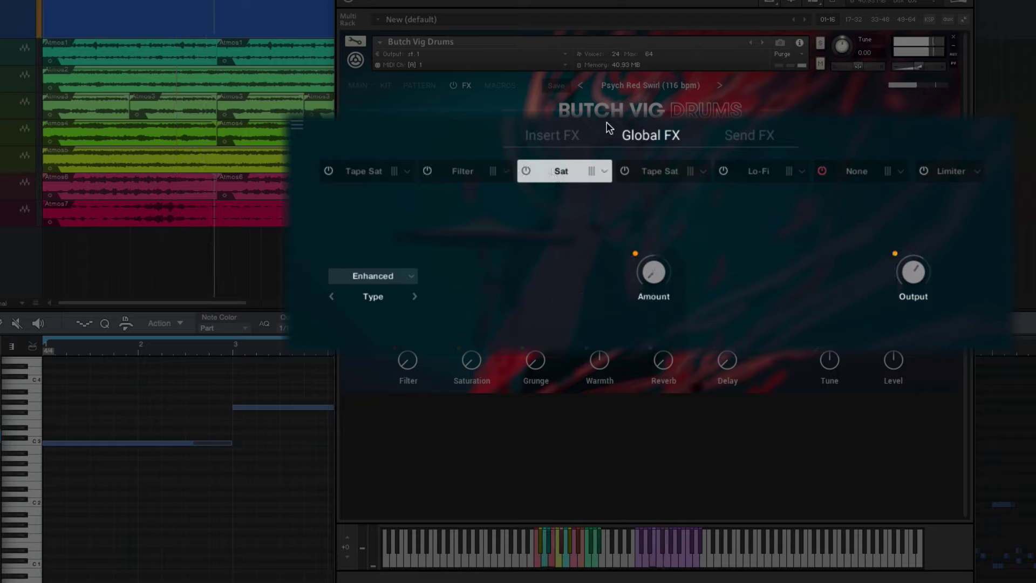
{"action": "left_click", "coordinate": [657, 170]}
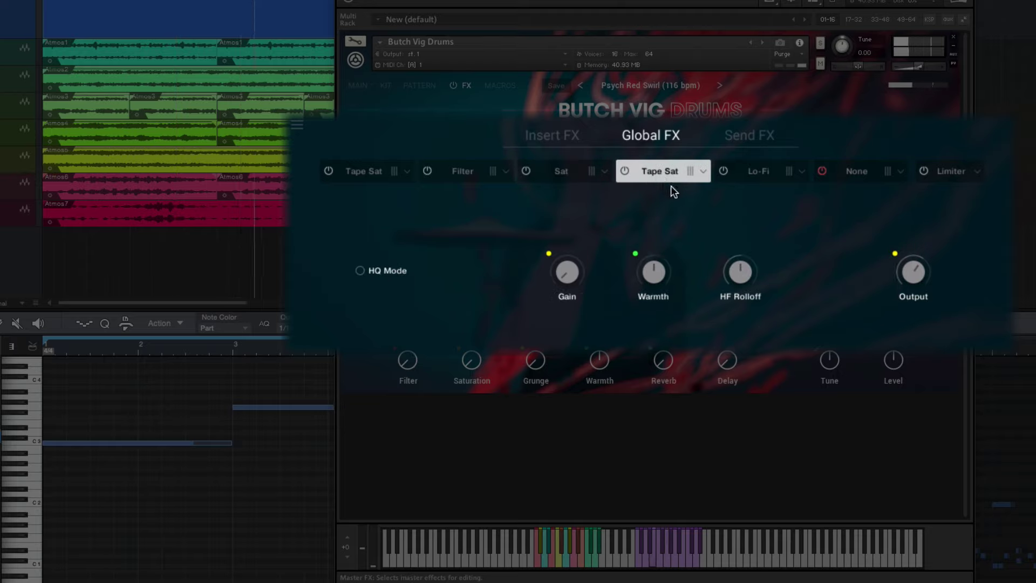
Raise the Noise and Color of the global Lo-Fi effect.
{"action": "left_click", "coordinate": [757, 172]}
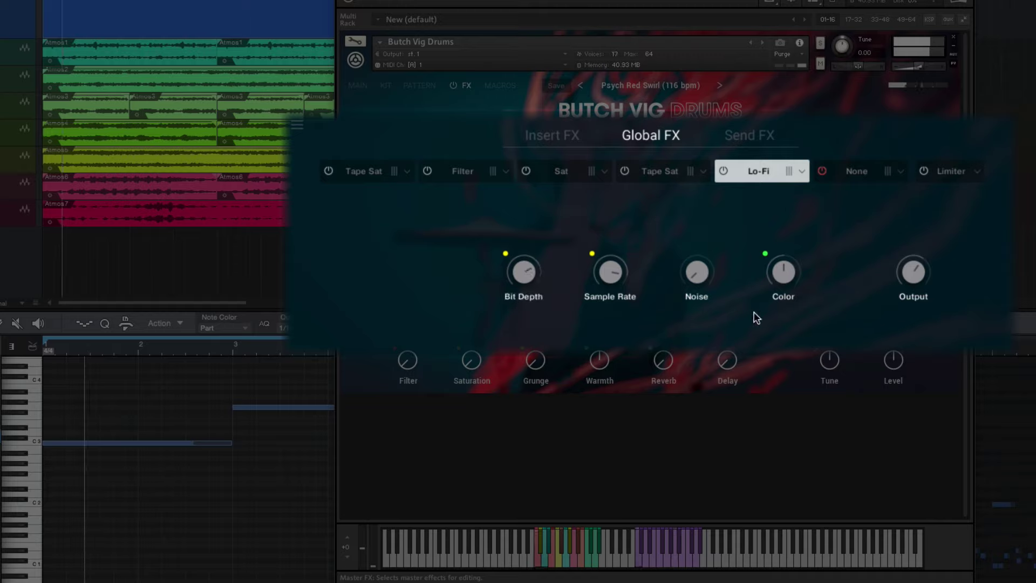
{"action": "left_click_drag", "start_coordinate": [696, 272], "coordinate": [709, 245]}
{"action": "left_click_drag", "start_coordinate": [783, 273], "coordinate": [779, 238]}
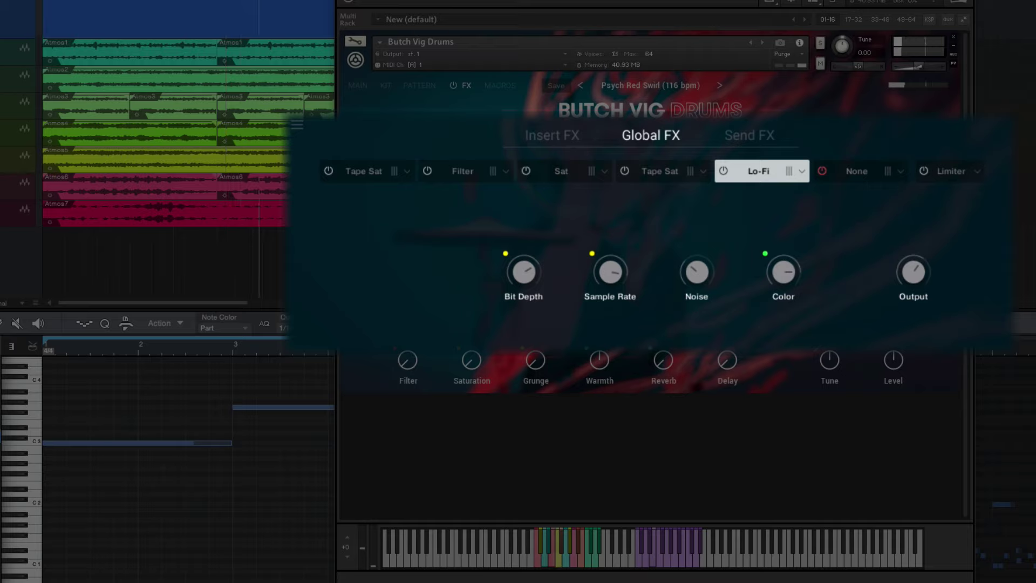
Load Supercharger GT into the sixth global effect slot and set its Saturation to 68.1 %.
{"action": "left_click", "coordinate": [900, 171]}
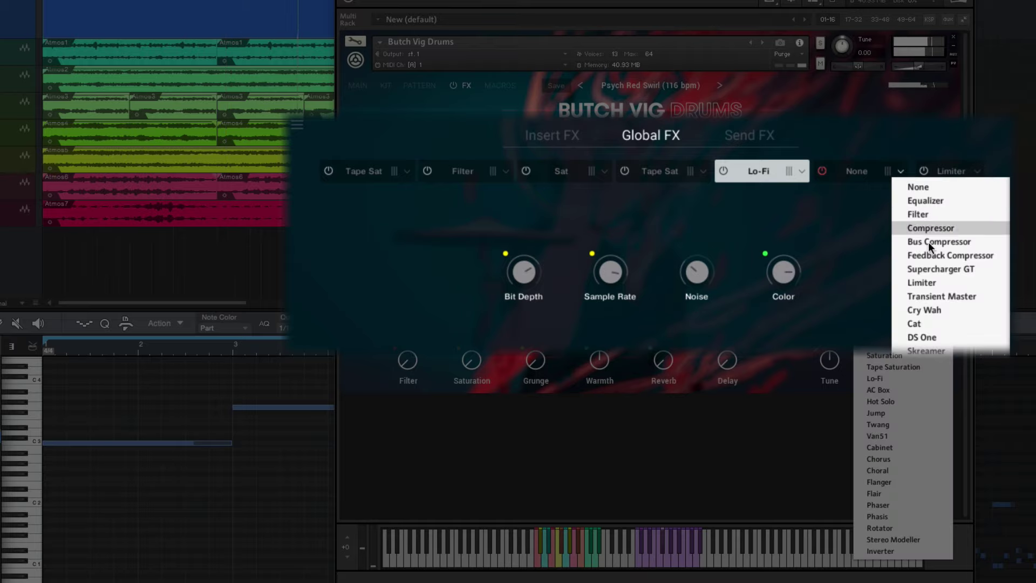
{"action": "left_click", "coordinate": [933, 270]}
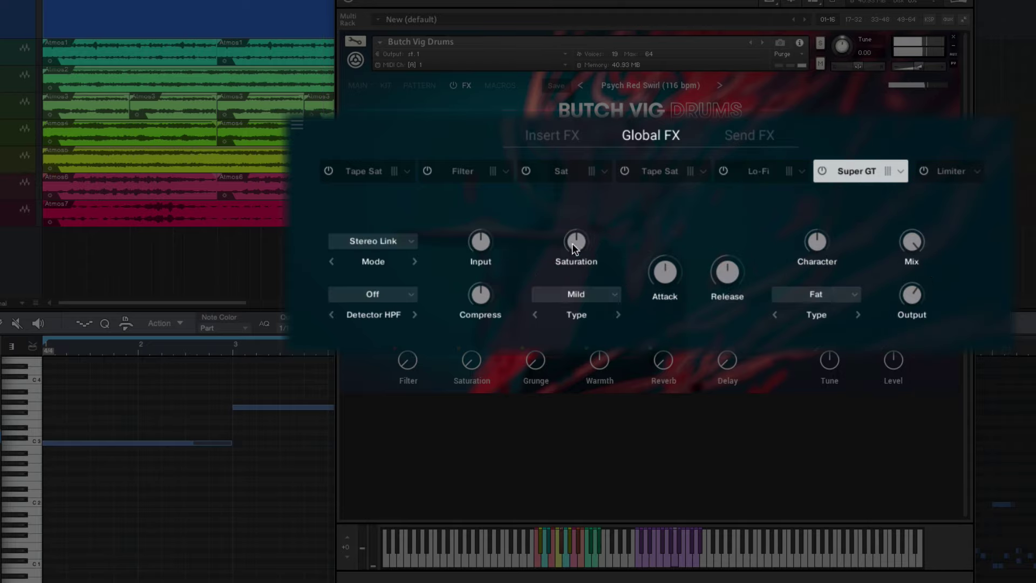
{"action": "left_click_drag", "start_coordinate": [574, 244], "coordinate": [574, 229]}
Raise the Compress and Character of the global Supercharger GT and slightly lower its Output.
{"action": "mouse_move", "coordinate": [484, 292]}
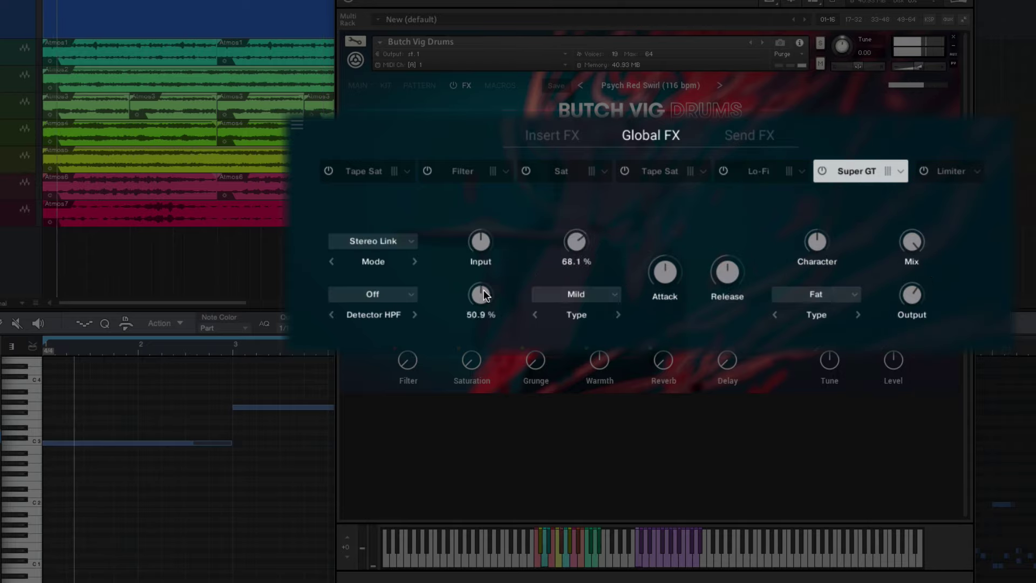
{"action": "mouse_move", "coordinate": [822, 233]}
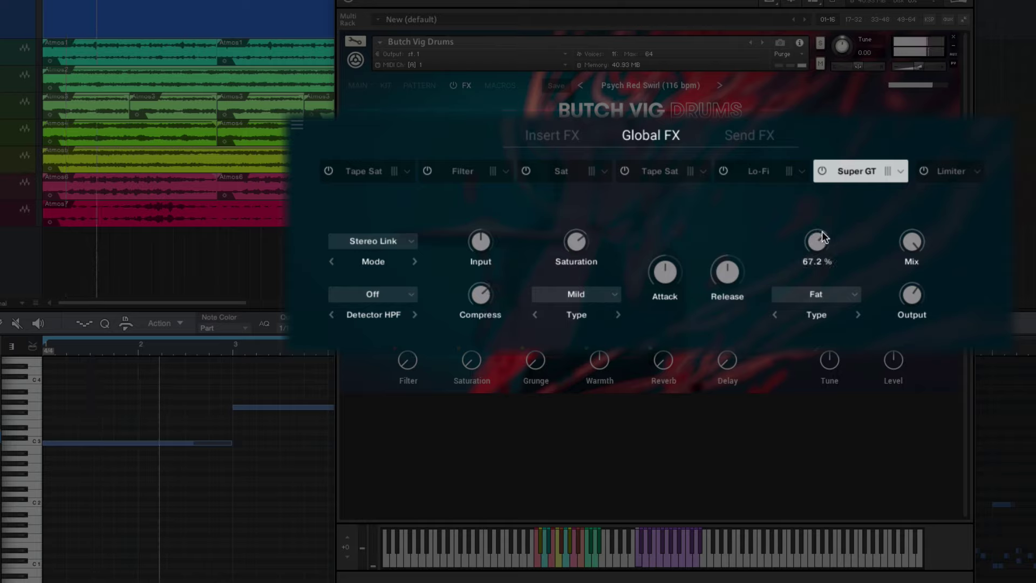
{"action": "left_click_drag", "start_coordinate": [916, 292], "coordinate": [915, 300]}
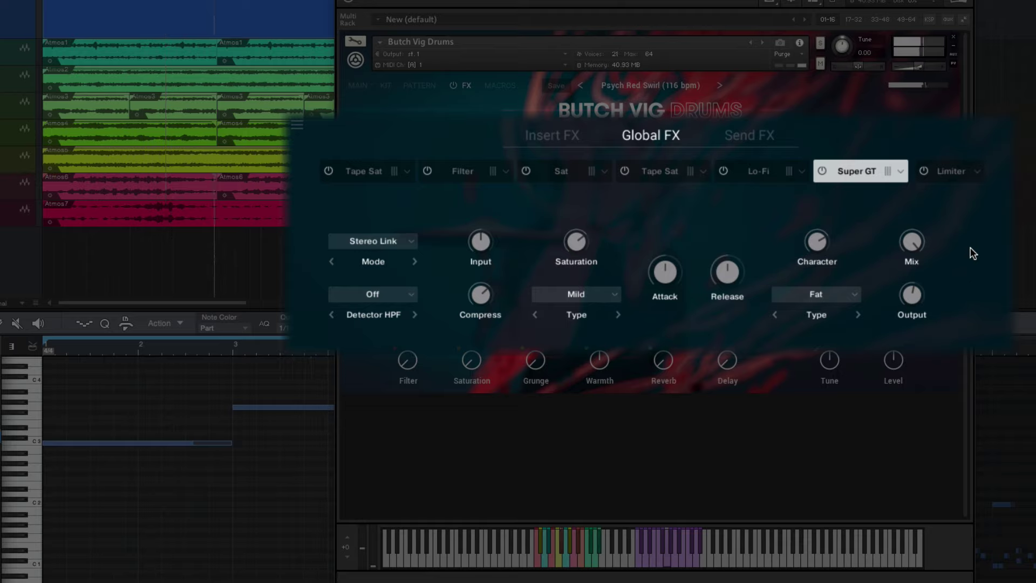
Adjust the Threshold of the global Limiter and lower its Release.
{"action": "left_click", "coordinate": [945, 171]}
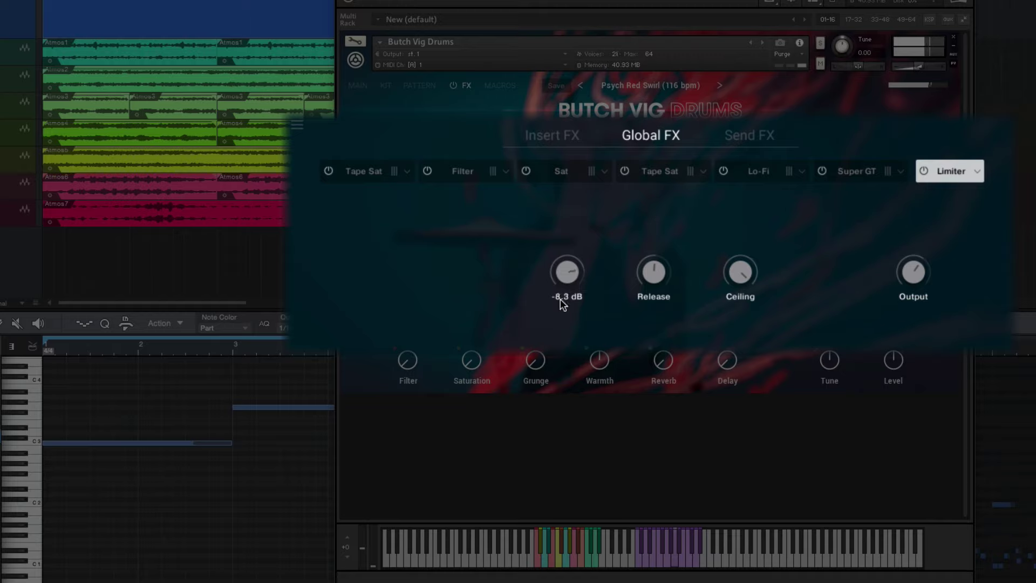
{"action": "left_click_drag", "start_coordinate": [654, 274], "coordinate": [607, 308]}
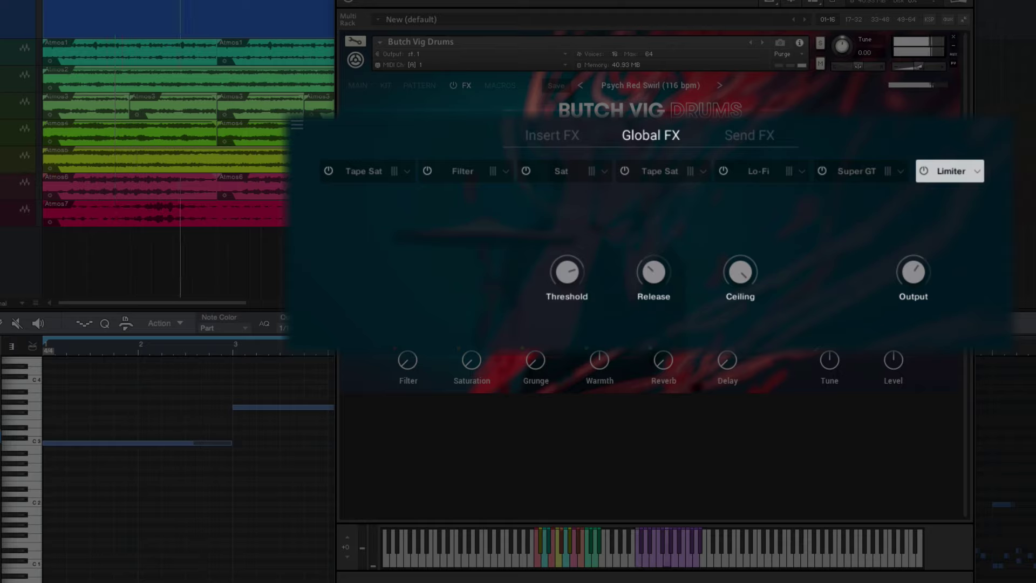
Switch off the global Lo-Fi effect, and bypass and re-enable all effects to compare the sound.
{"action": "left_click", "coordinate": [723, 171]}
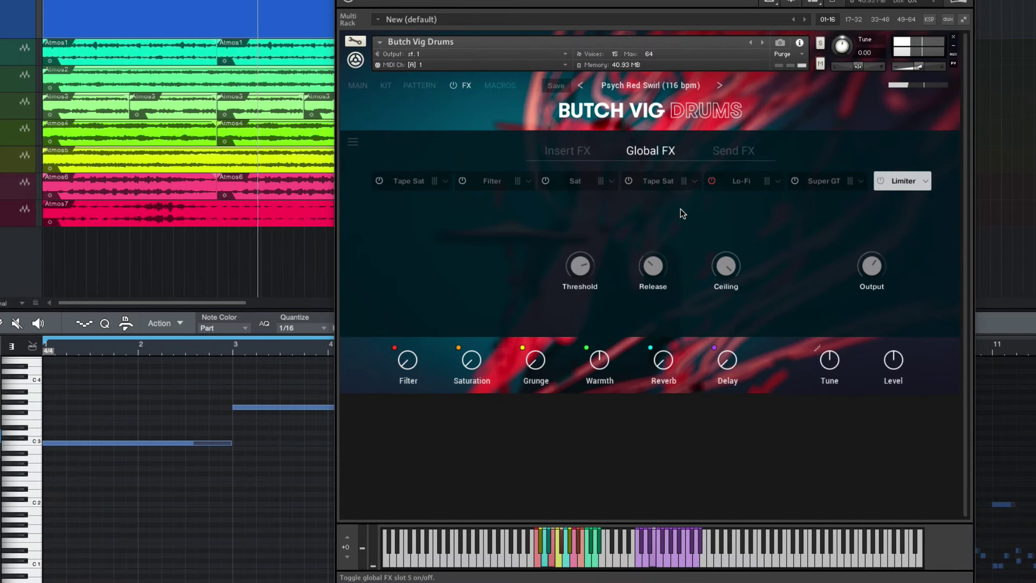
{"action": "left_click", "coordinate": [454, 86]}
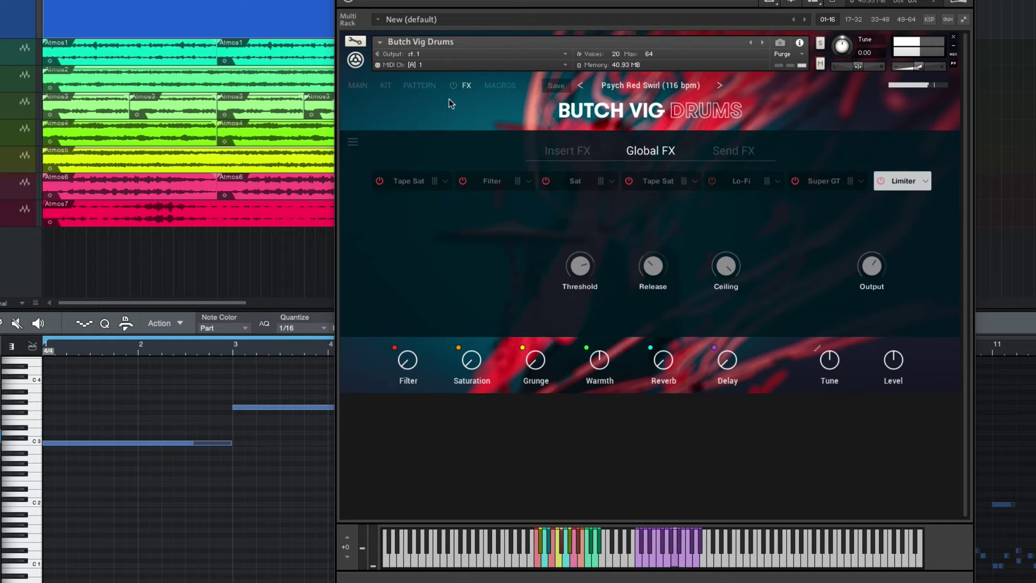
{"action": "left_click", "coordinate": [453, 86]}
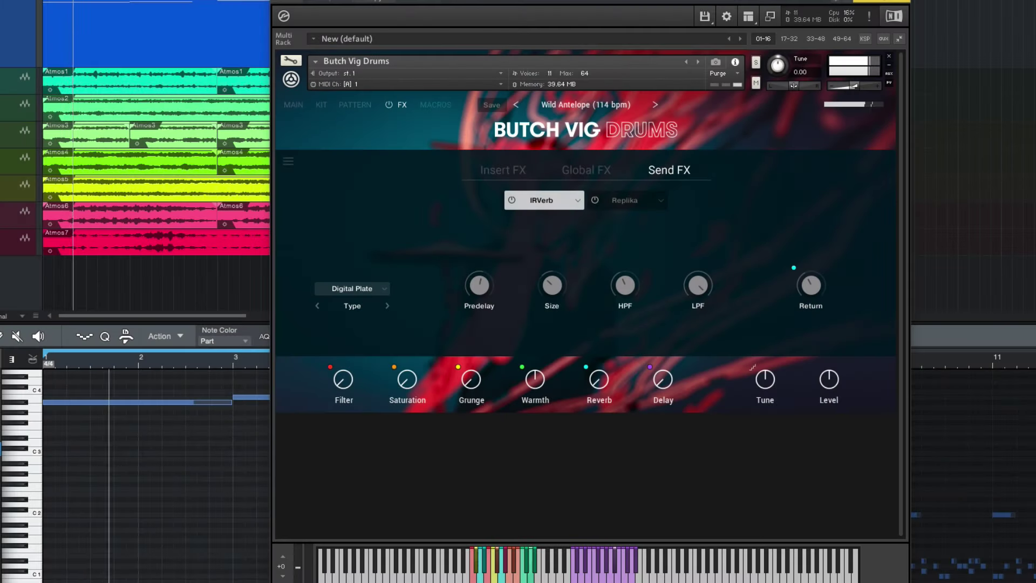
Examine which effects can be loaded into the first and second send effect slots.
{"action": "left_click", "coordinate": [577, 200]}
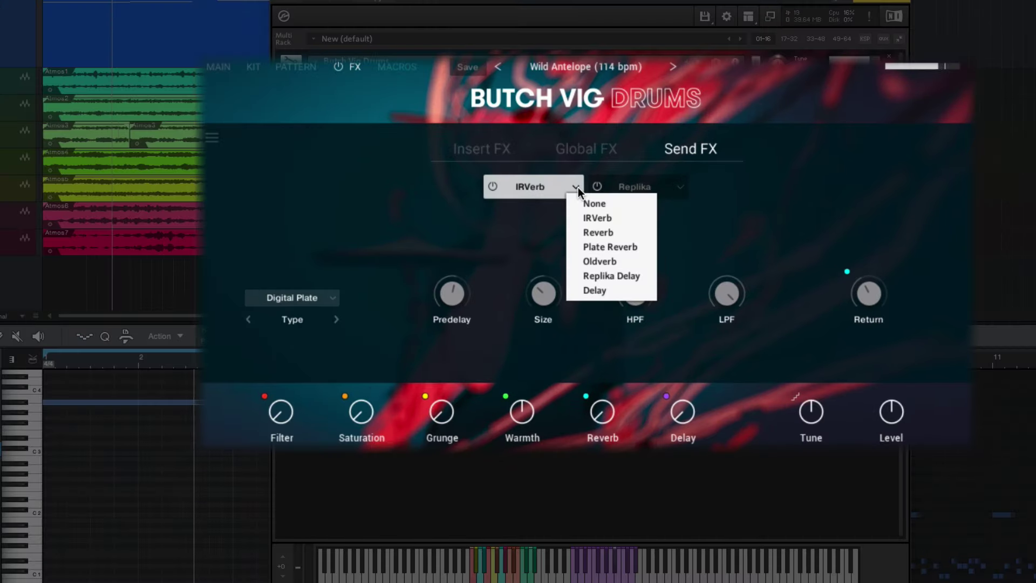
{"action": "left_click", "coordinate": [682, 187]}
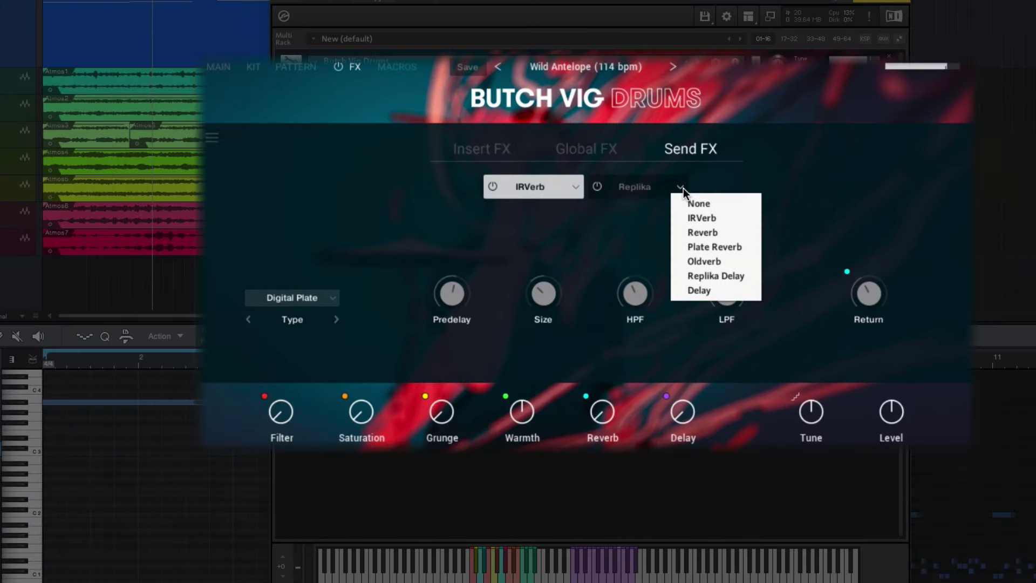
{"action": "left_click", "coordinate": [852, 190]}
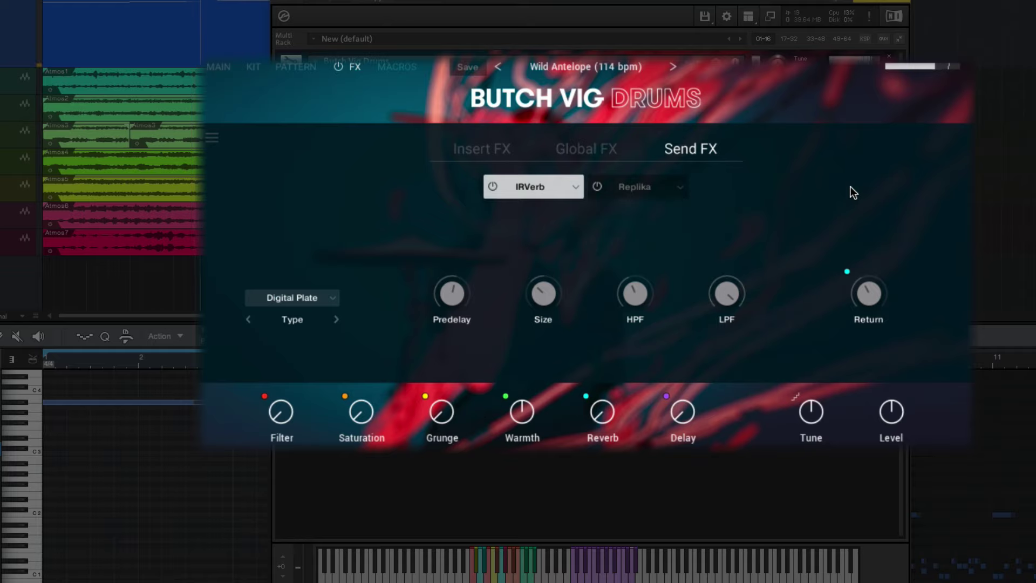
Raise the BR Wild snare's Send 1 level to about 1.2 dB and adjust its Send 2 level in the kit.
{"action": "left_click", "coordinate": [260, 66]}
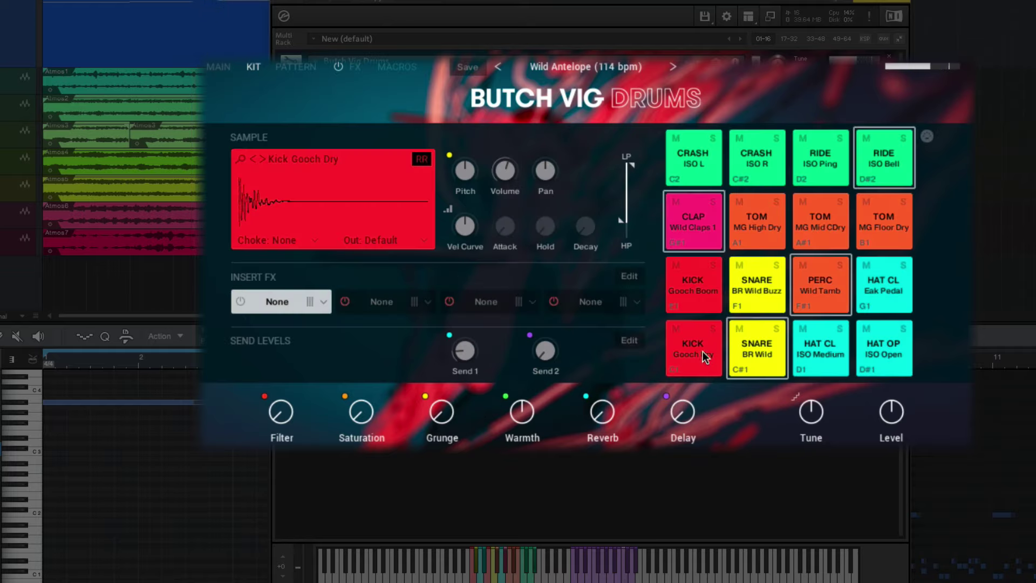
{"action": "left_click", "coordinate": [764, 357]}
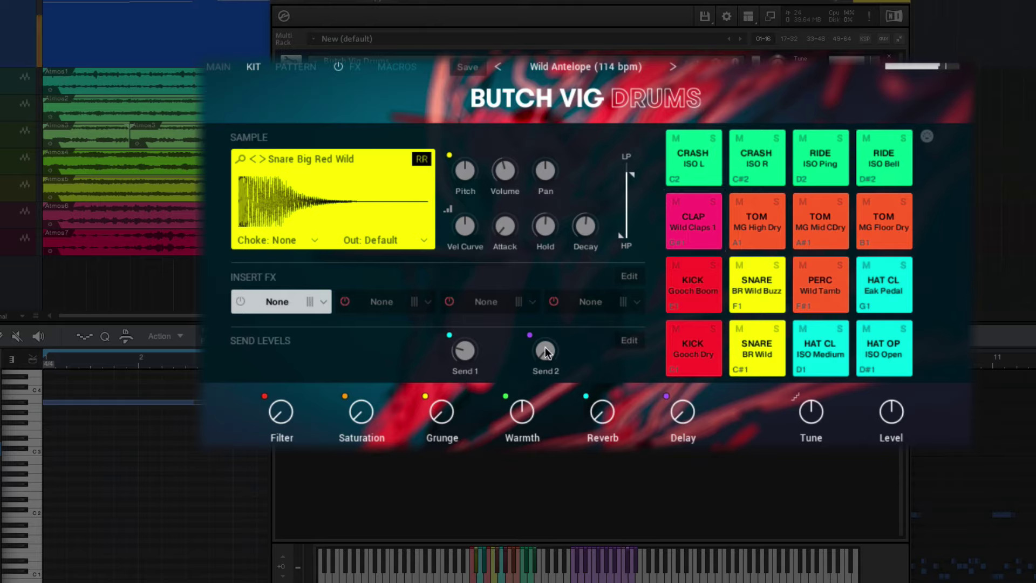
{"action": "left_click_drag", "start_coordinate": [545, 348], "coordinate": [554, 314]}
{"action": "left_click_drag", "start_coordinate": [471, 355], "coordinate": [467, 326]}
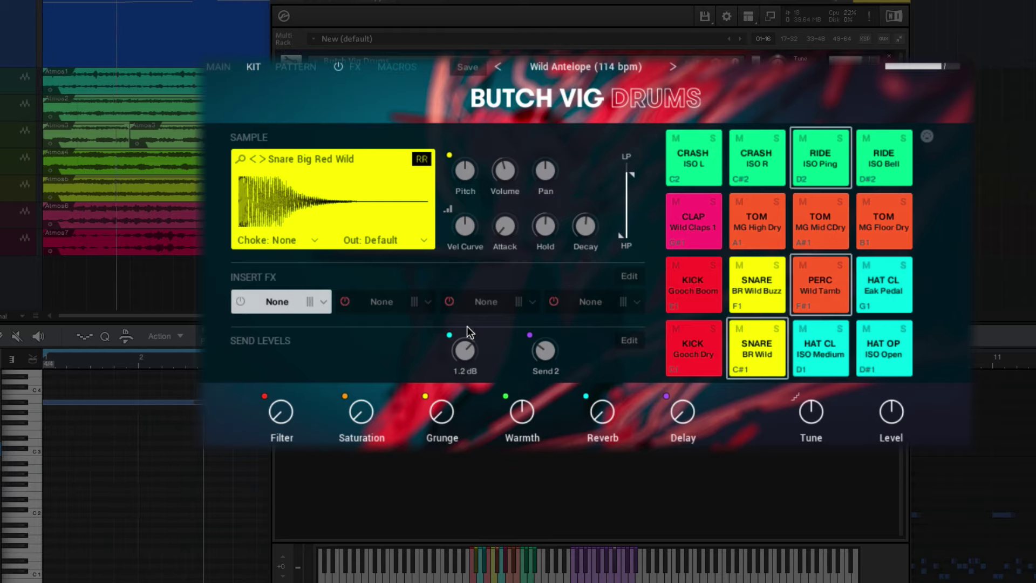
{"action": "left_click_drag", "start_coordinate": [544, 355], "coordinate": [545, 367]}
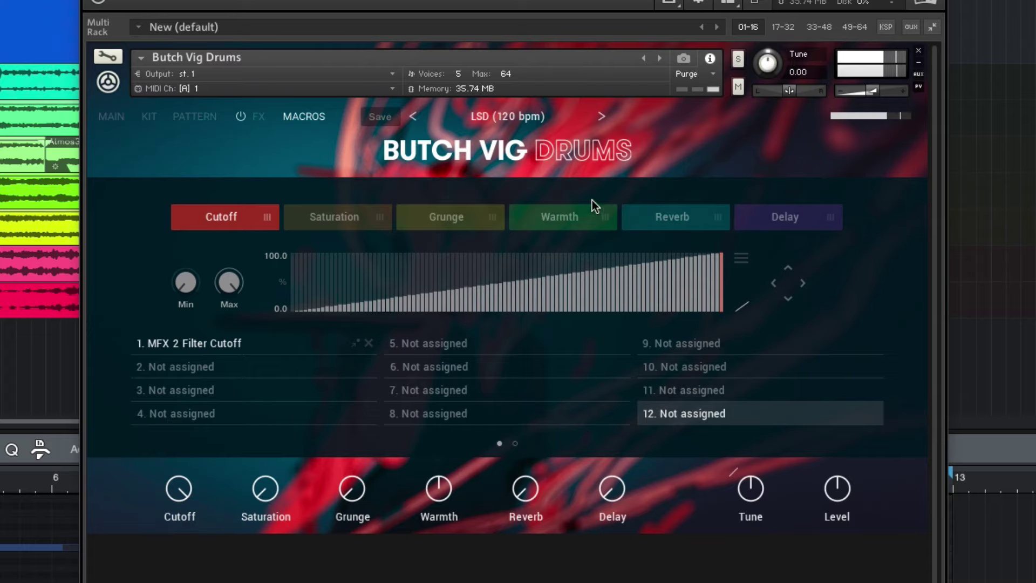
Review the Warmth macro's assignments, and sweep Warmth up to 100 % and partly back while watching the global Lo-Fi Color.
{"action": "left_click", "coordinate": [591, 206]}
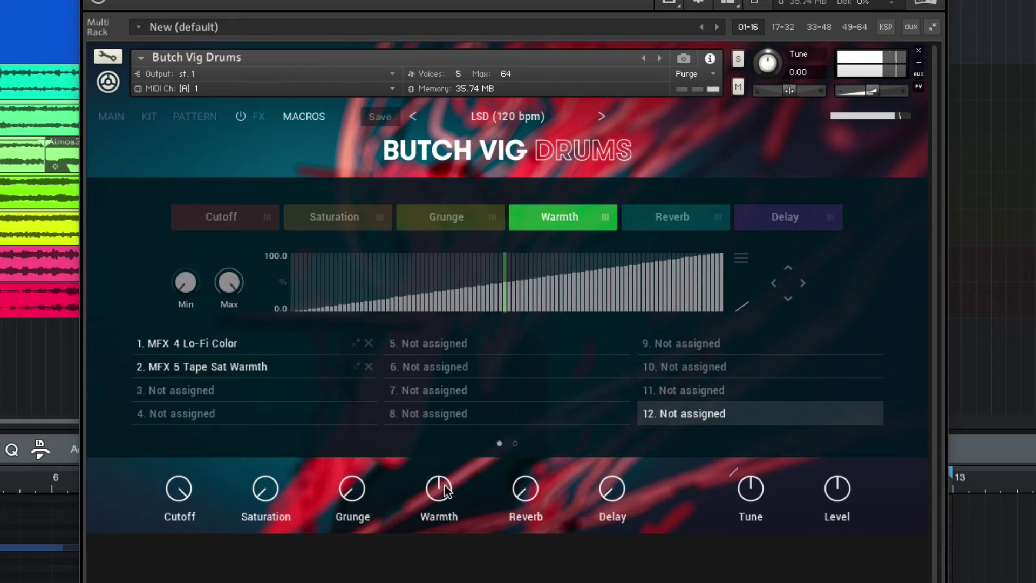
{"action": "mouse_move", "coordinate": [445, 484]}
{"action": "left_mouse_down"}
{"action": "mouse_move", "coordinate": [453, 448]}
{"action": "mouse_move", "coordinate": [441, 523]}
{"action": "mouse_move", "coordinate": [442, 488]}
{"action": "left_mouse_up"}
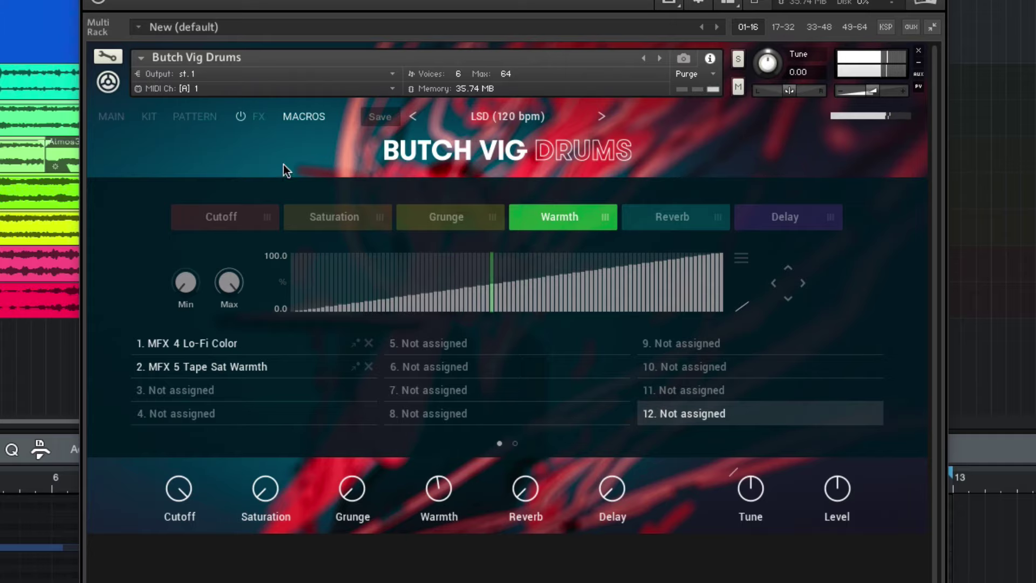
{"action": "left_click", "coordinate": [257, 117]}
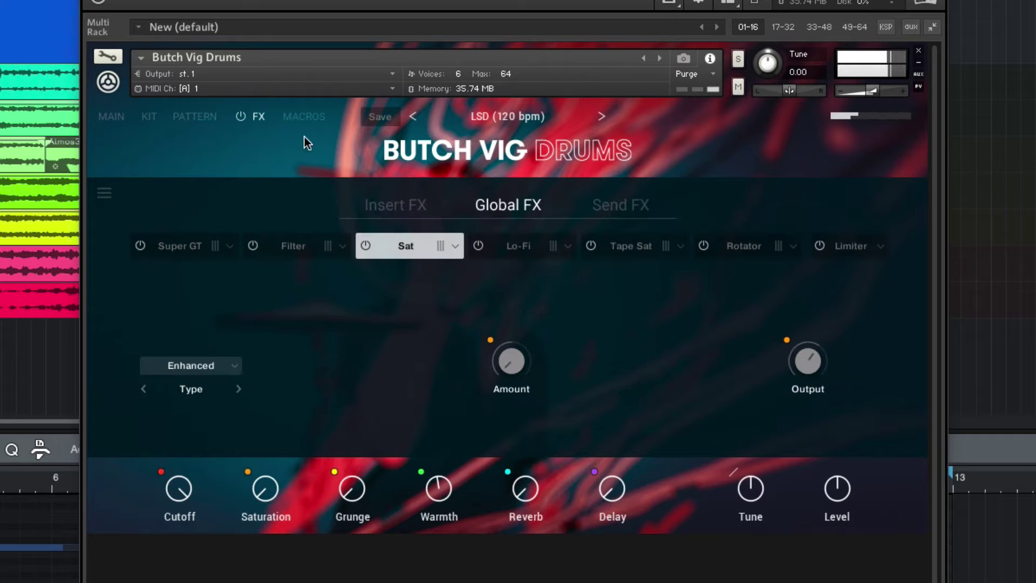
{"action": "left_click", "coordinate": [514, 248]}
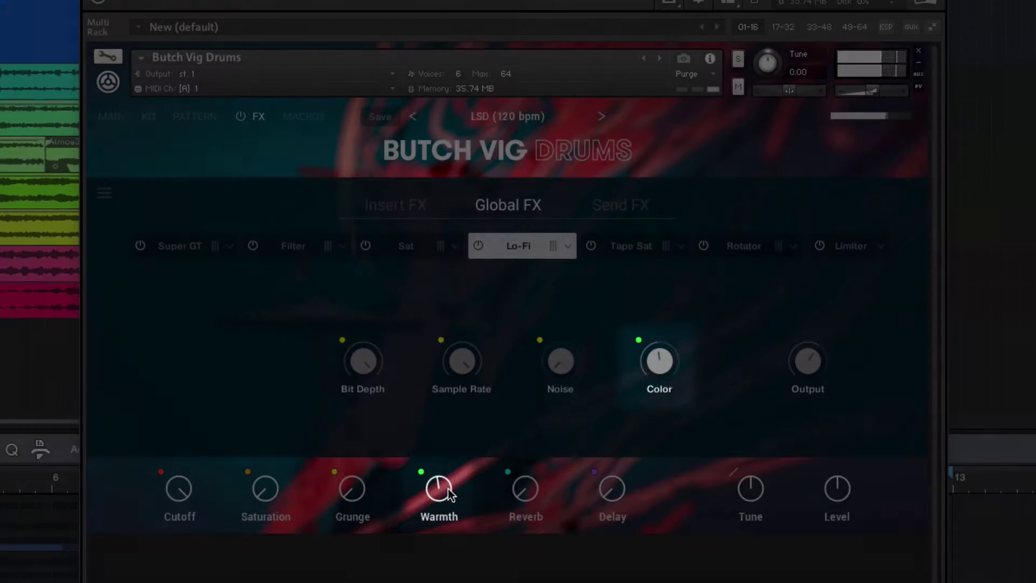
{"action": "left_click_drag", "start_coordinate": [447, 492], "coordinate": [477, 403]}
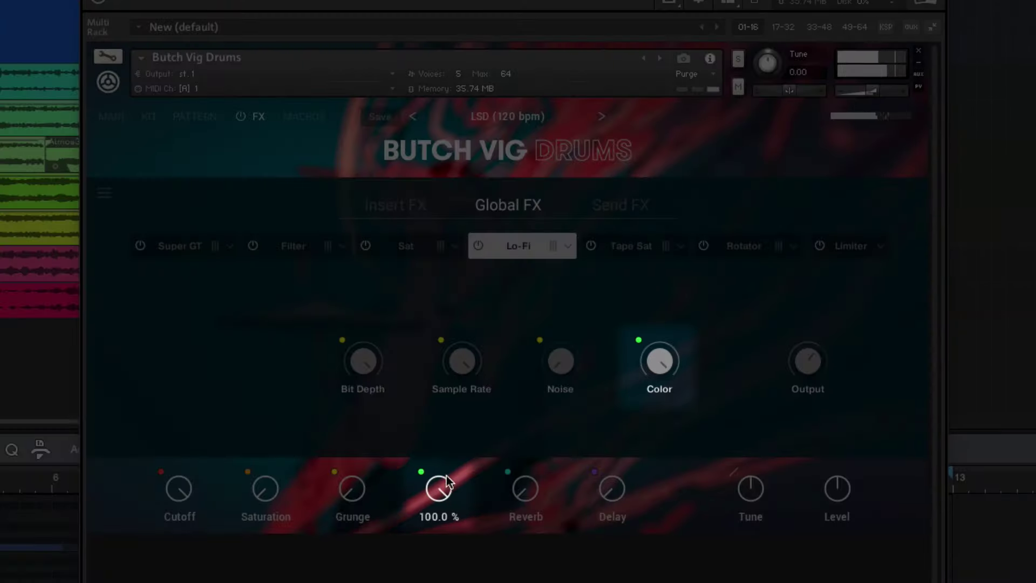
{"action": "left_click_drag", "start_coordinate": [444, 484], "coordinate": [451, 510]}
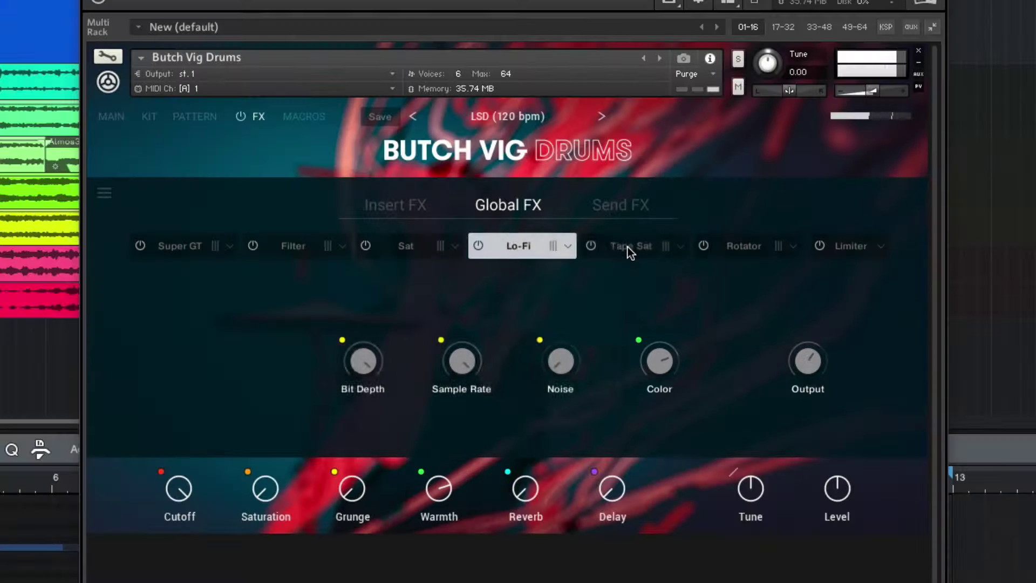
Lower Warmth while viewing the global Tape Sat, and assign the Tape Sat HF Rolloff to the Warmth macro.
{"action": "left_click", "coordinate": [629, 247]}
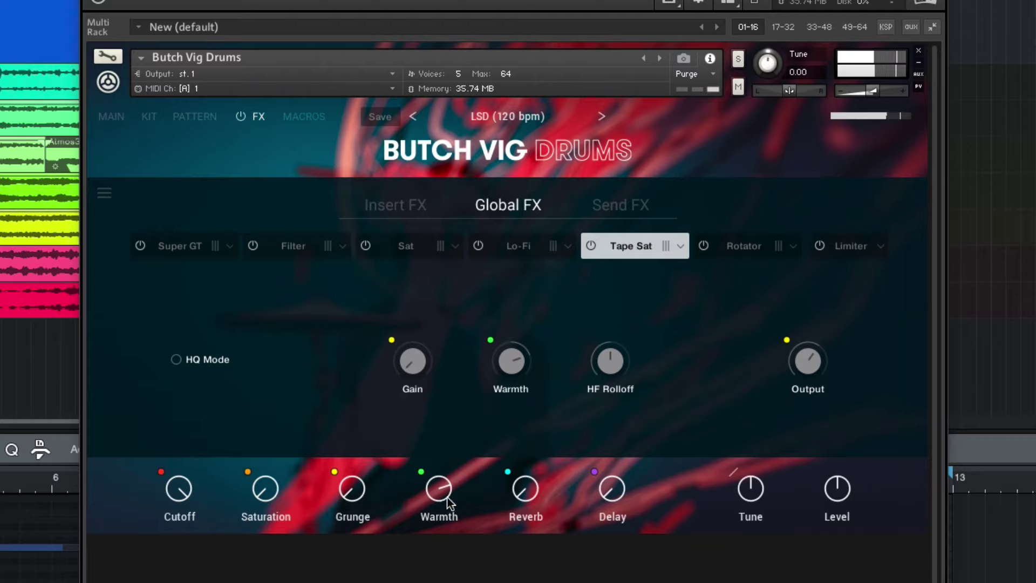
{"action": "left_click_drag", "start_coordinate": [448, 502], "coordinate": [427, 539]}
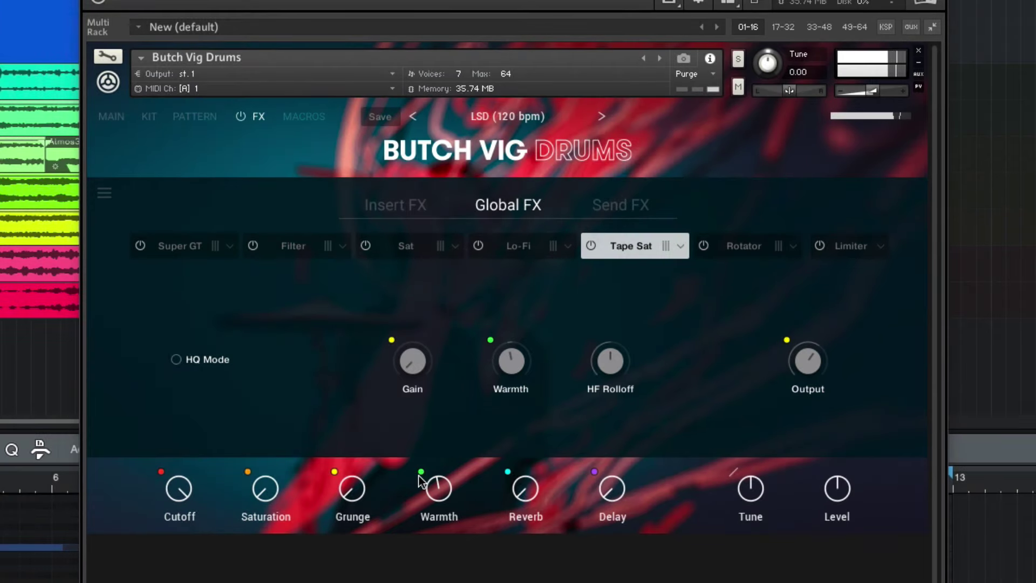
{"action": "left_click", "coordinate": [603, 362]}
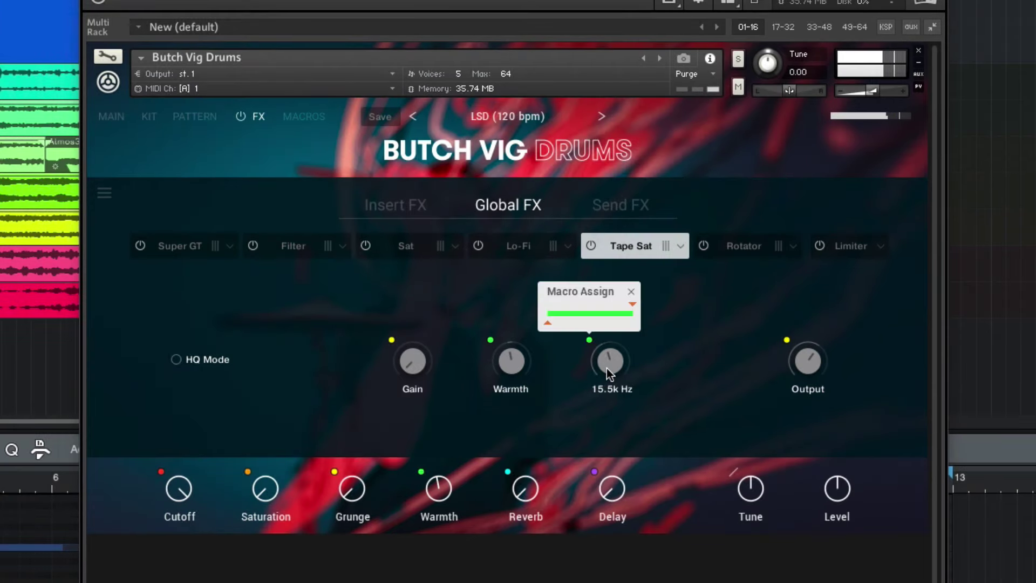
{"action": "left_click", "coordinate": [632, 289]}
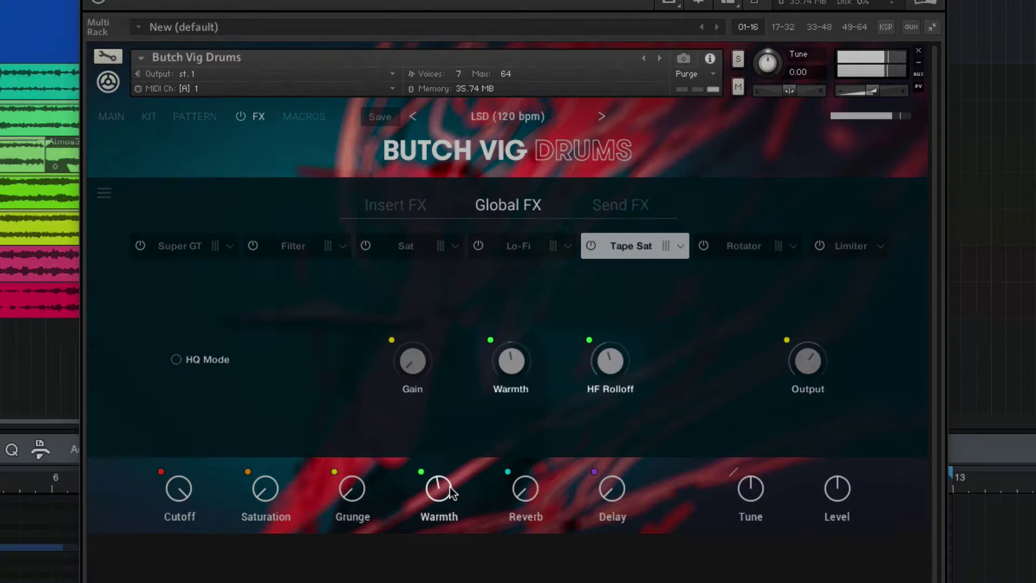
Sweep Warmth through its range to test the linked HF Rolloff, and check the new entry among the macro's assignments.
{"action": "left_click_drag", "start_coordinate": [448, 487], "coordinate": [459, 357]}
{"action": "left_click_drag", "start_coordinate": [448, 467], "coordinate": [435, 581]}
{"action": "left_click_drag", "start_coordinate": [441, 500], "coordinate": [453, 430]}
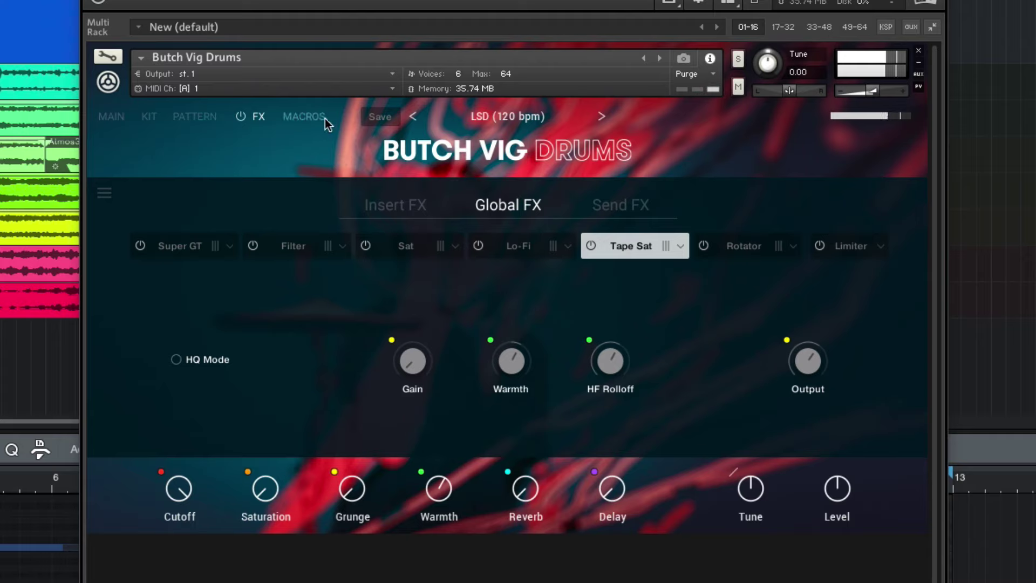
{"action": "left_click", "coordinate": [321, 118]}
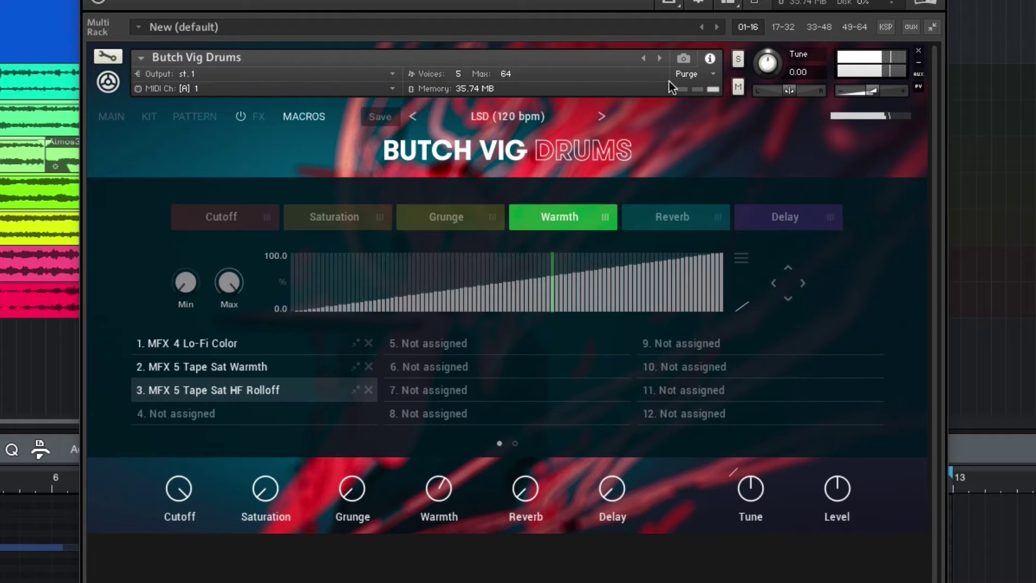
{"action": "left_click", "coordinate": [257, 119]}
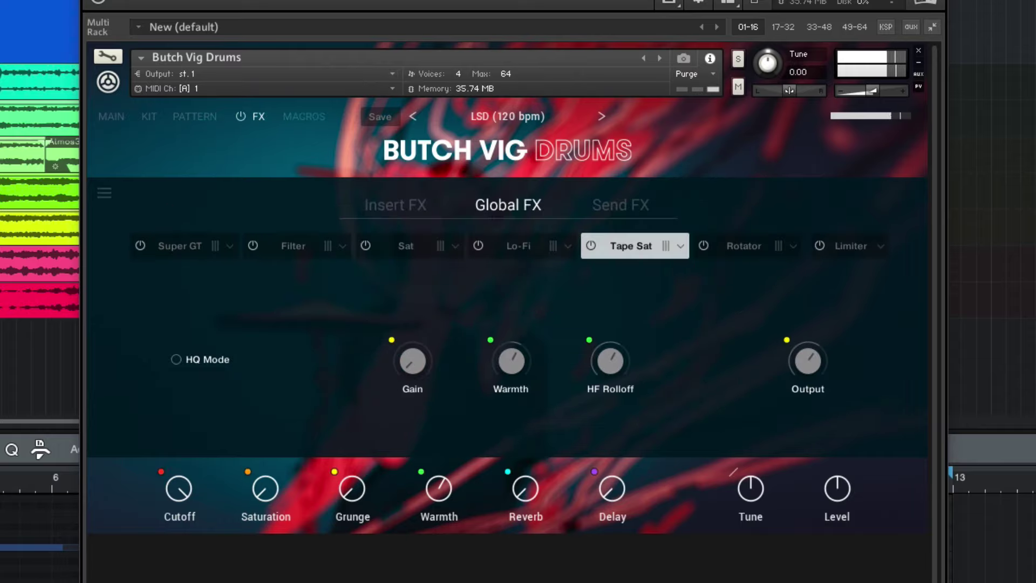
Narrow the Warmth macro range for the Tape Sat HF Rolloff at both ends, and sweep Warmth between 0 % and 100 %.
{"action": "left_click", "coordinate": [590, 340]}
{"action": "left_click_drag", "start_coordinate": [632, 305], "coordinate": [593, 305]}
{"action": "left_click_drag", "start_coordinate": [439, 488], "coordinate": [439, 534]}
{"action": "left_click_drag", "start_coordinate": [429, 577], "coordinate": [488, 275]}
{"action": "left_click_drag", "start_coordinate": [438, 489], "coordinate": [579, 329]}
{"action": "left_click_drag", "start_coordinate": [444, 472], "coordinate": [435, 212]}
{"action": "left_click_drag", "start_coordinate": [438, 488], "coordinate": [439, 580]}
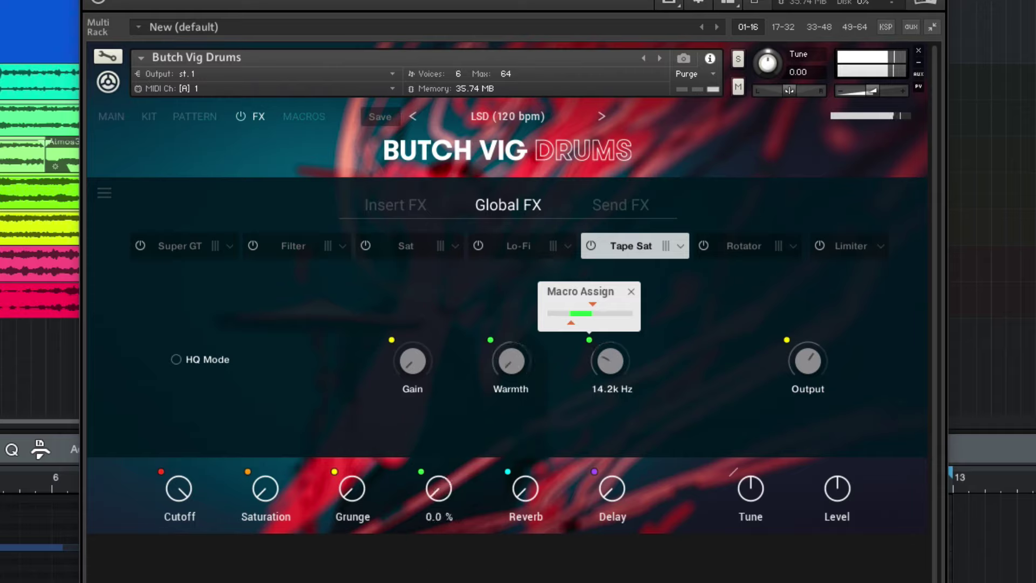
{"action": "left_click_drag", "start_coordinate": [438, 488], "coordinate": [438, 378]}
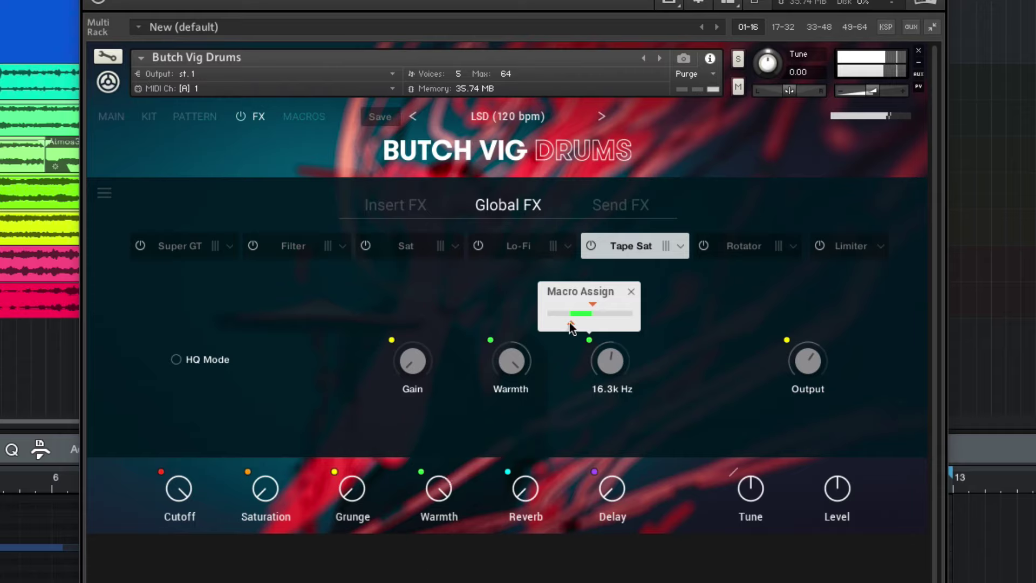
Invert the HF Rolloff's macro range across its full span, and test it by moving Warmth to about 37.1 %.
{"action": "left_click_drag", "start_coordinate": [593, 308], "coordinate": [663, 323]}
{"action": "left_click_drag", "start_coordinate": [439, 488], "coordinate": [460, 423]}
{"action": "left_click_drag", "start_coordinate": [446, 489], "coordinate": [423, 565]}
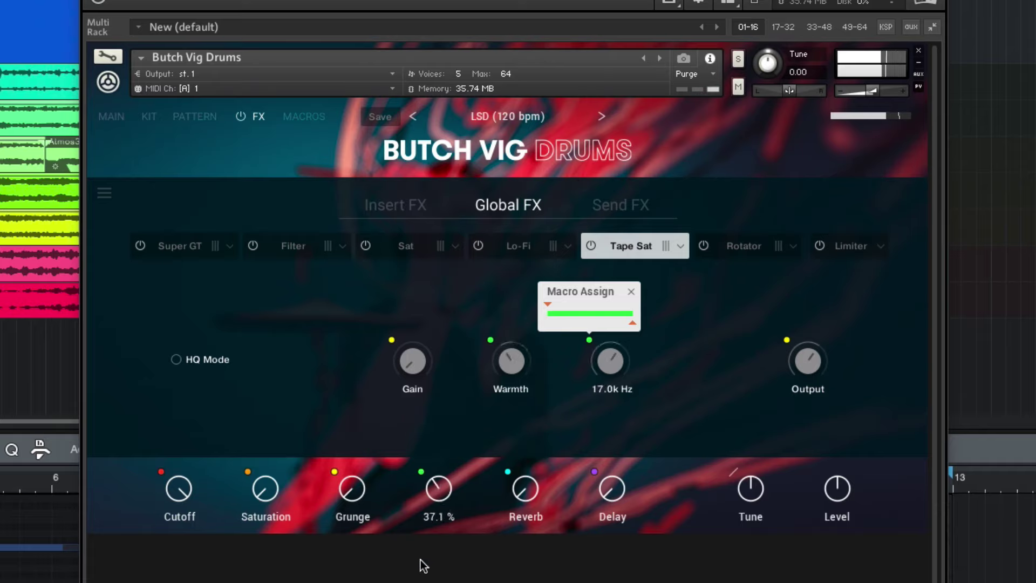
Draw a wavy custom response curve for the HF Rolloff in the Warmth macro, and test it by sweeping Warmth.
{"action": "left_click", "coordinate": [306, 117]}
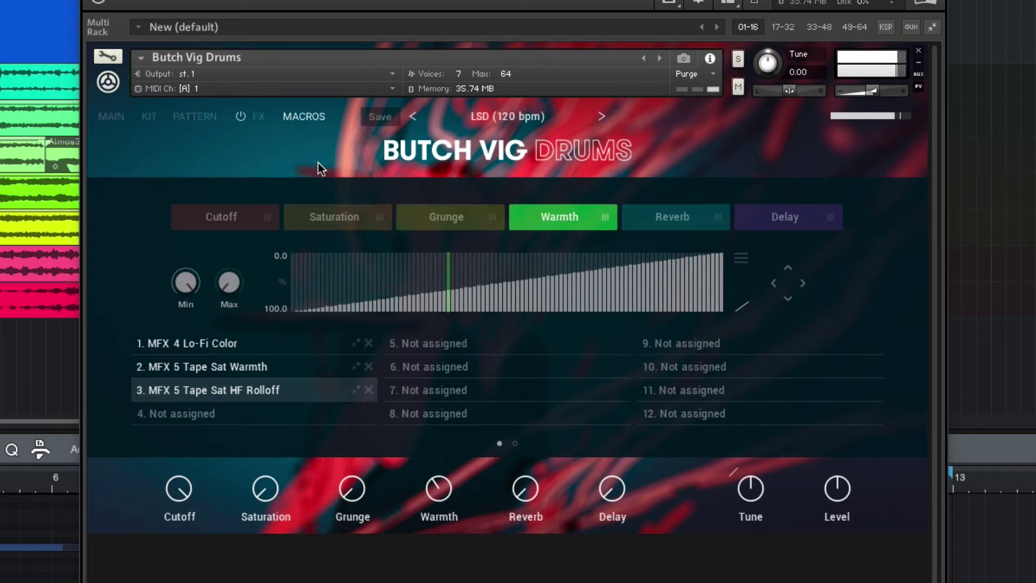
{"action": "mouse_move", "coordinate": [299, 292]}
{"action": "left_mouse_down"}
{"action": "mouse_move", "coordinate": [336, 272]}
{"action": "mouse_move", "coordinate": [406, 301]}
{"action": "left_mouse_up"}
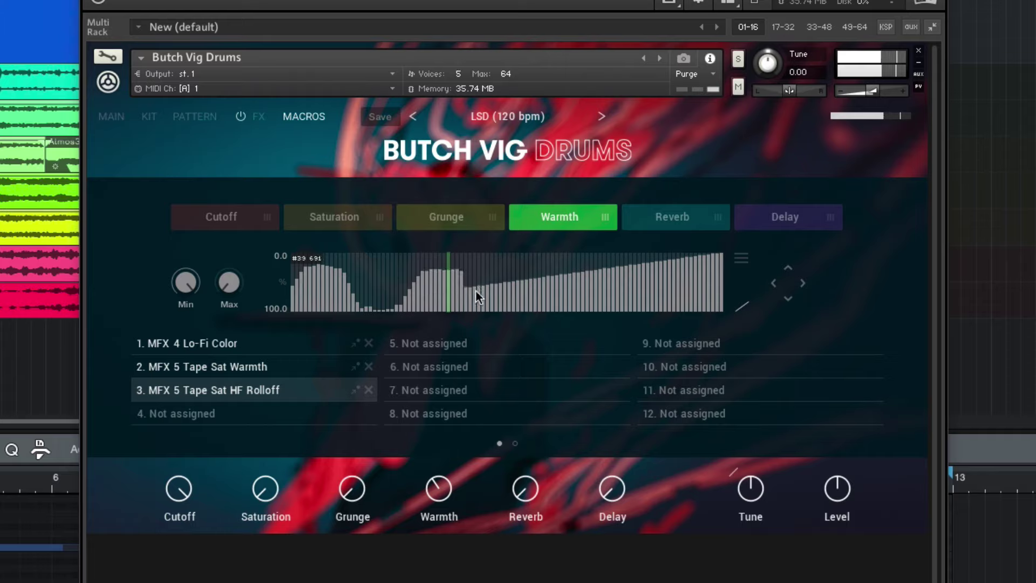
{"action": "mouse_move", "coordinate": [524, 275]}
{"action": "left_mouse_down"}
{"action": "mouse_move", "coordinate": [538, 251]}
{"action": "mouse_move", "coordinate": [588, 285]}
{"action": "left_mouse_up"}
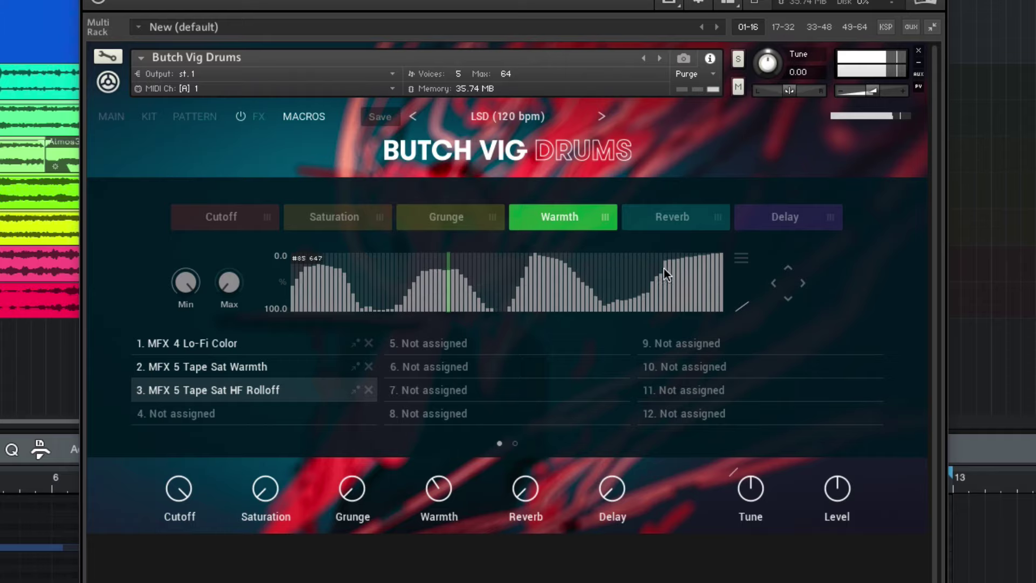
{"action": "left_click", "coordinate": [258, 117]}
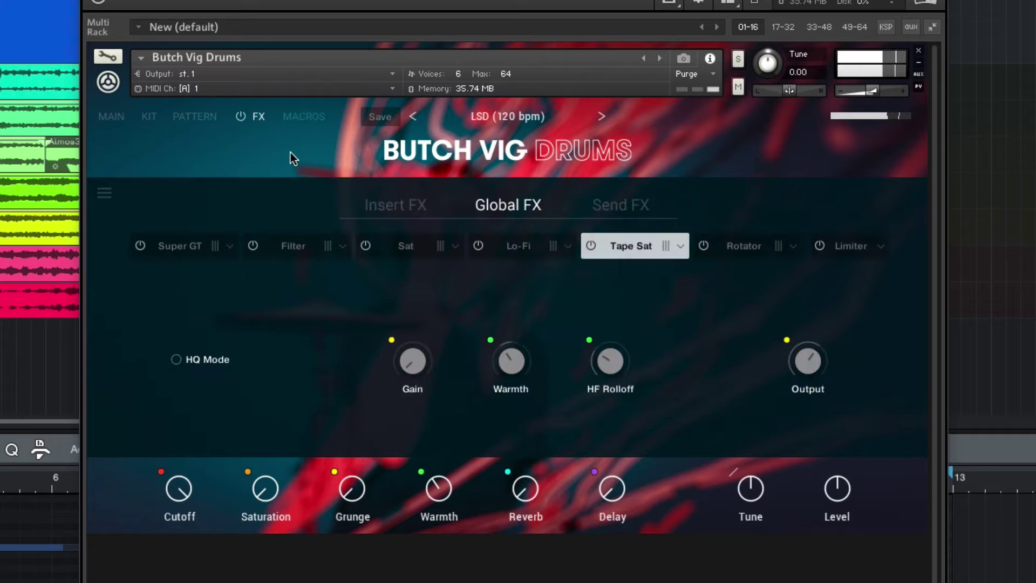
{"action": "left_click_drag", "start_coordinate": [439, 485], "coordinate": [459, 459]}
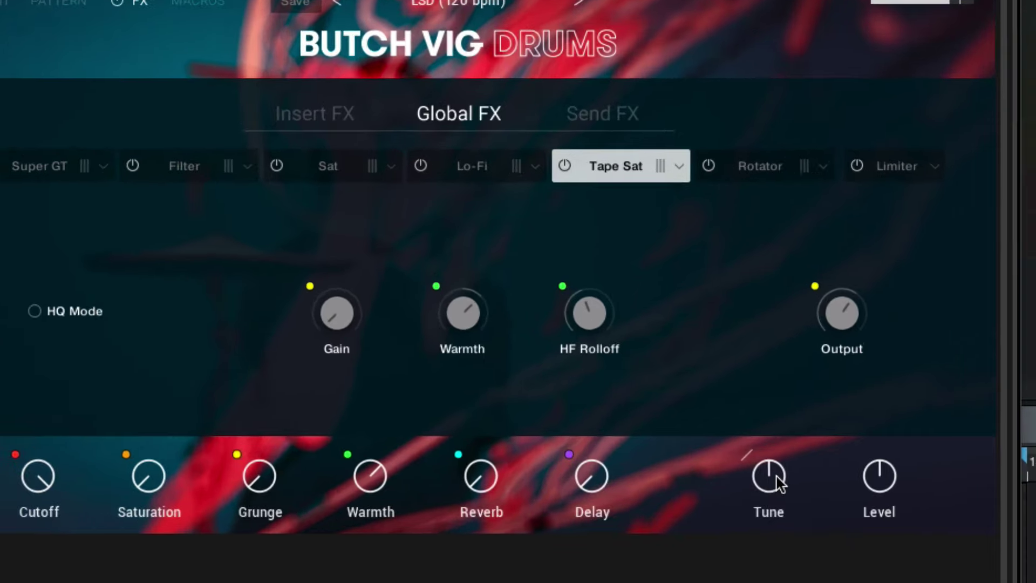
Try Tune in smooth mode, switch it to semitone steps, lower it by 1 semitone, and reset it to default.
{"action": "mouse_move", "coordinate": [758, 488]}
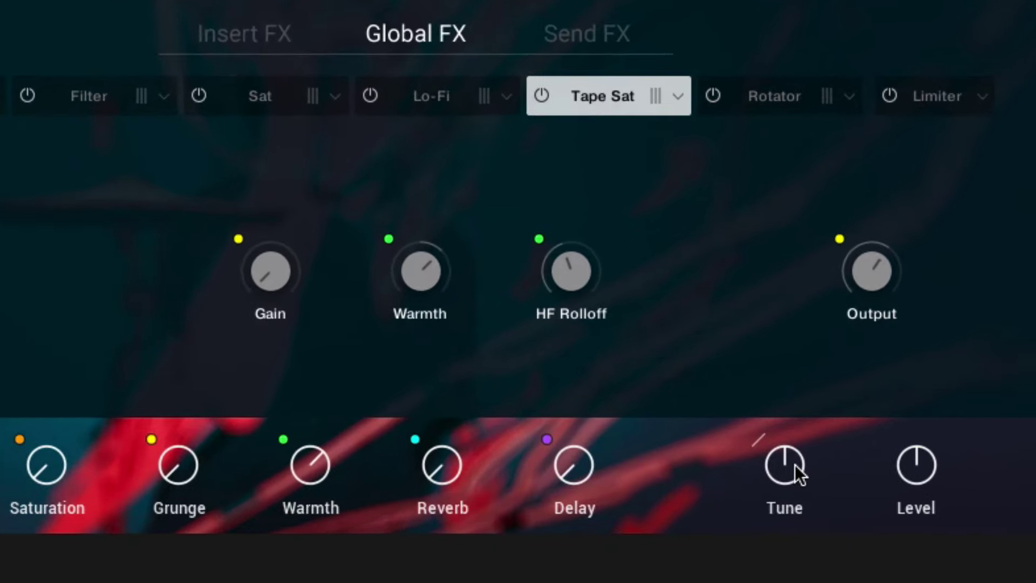
{"action": "left_click_drag", "start_coordinate": [795, 465], "coordinate": [788, 478]}
{"action": "left_click_drag", "start_coordinate": [785, 480], "coordinate": [786, 458]}
{"action": "left_click", "coordinate": [757, 440]}
{"action": "left_click_drag", "start_coordinate": [779, 473], "coordinate": [784, 504]}
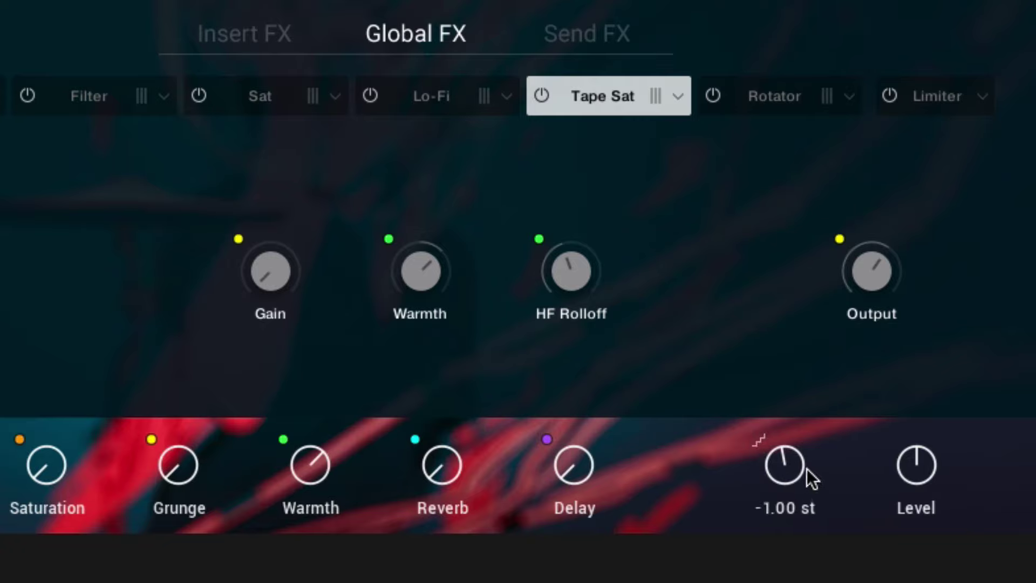
{"action": "left_click_drag", "start_coordinate": [807, 469], "coordinate": [793, 485]}
{"action": "double_click", "coordinate": [795, 477]}
{"action": "double_click", "coordinate": [793, 479]}
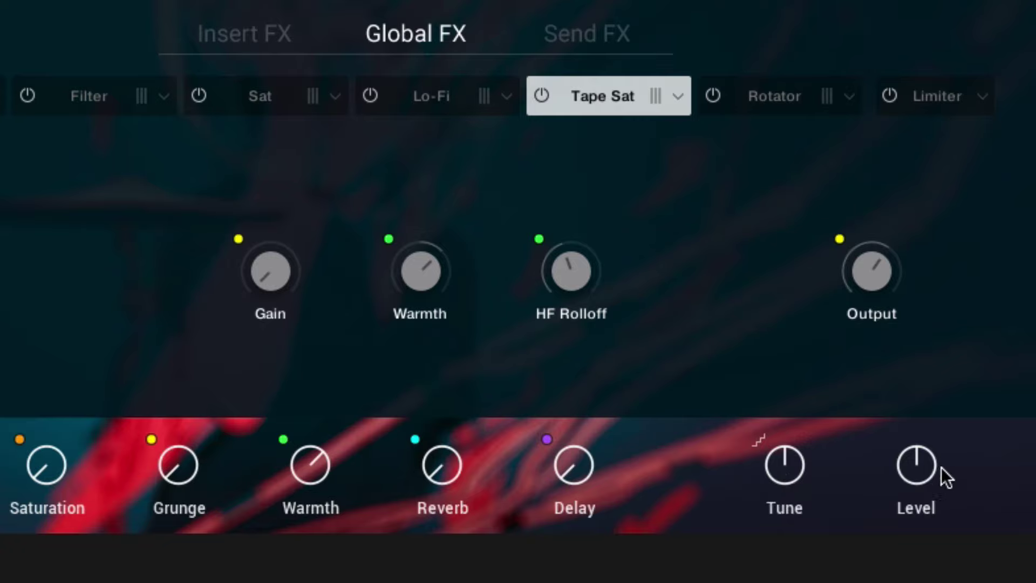
Raise the instrument's overall Level slightly.
{"action": "scroll", "coordinate": [934, 471], "scroll_direction": "down", "scroll_amount": 1}
{"action": "scroll", "coordinate": [934, 471], "scroll_direction": "up", "scroll_amount": 3}
{"action": "scroll", "coordinate": [939, 464], "scroll_direction": "up", "scroll_amount": 3}
{"action": "scroll", "coordinate": [941, 460], "scroll_direction": "up", "scroll_amount": 4}
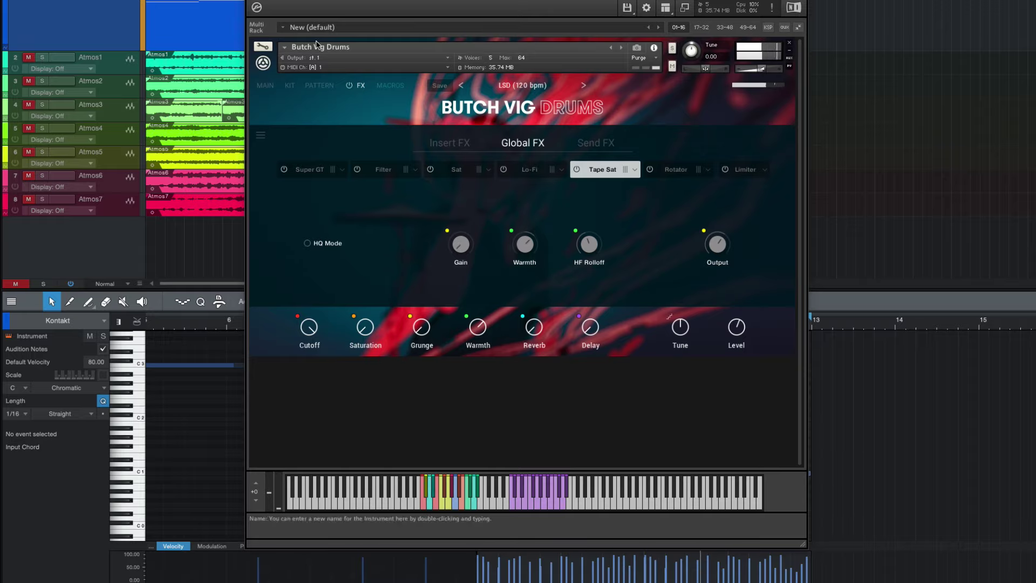
Look briefly at the pattern and kit views, and return to the instrument's main view.
{"action": "left_click", "coordinate": [319, 89]}
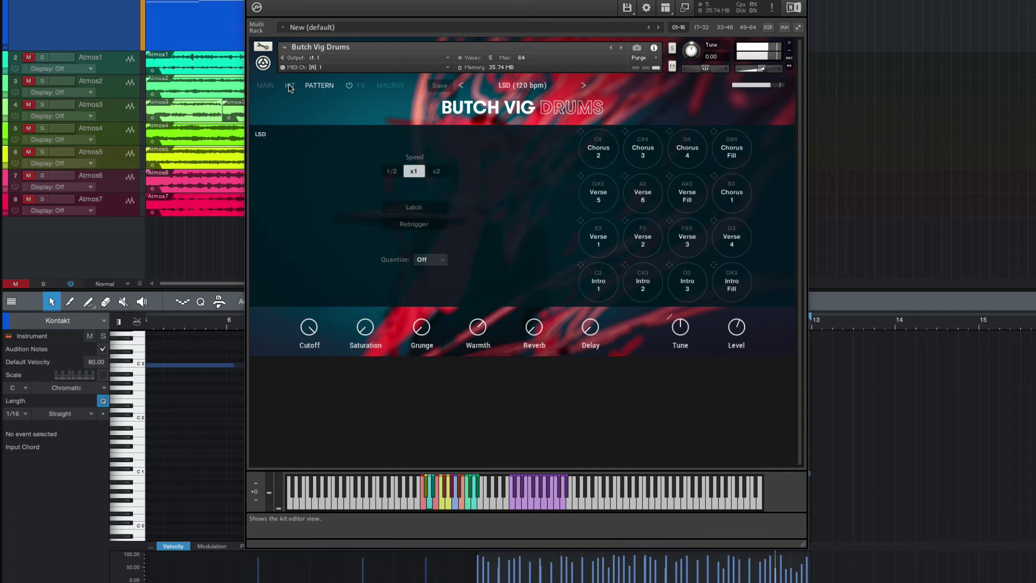
{"action": "left_click", "coordinate": [289, 86]}
{"action": "left_click", "coordinate": [264, 87]}
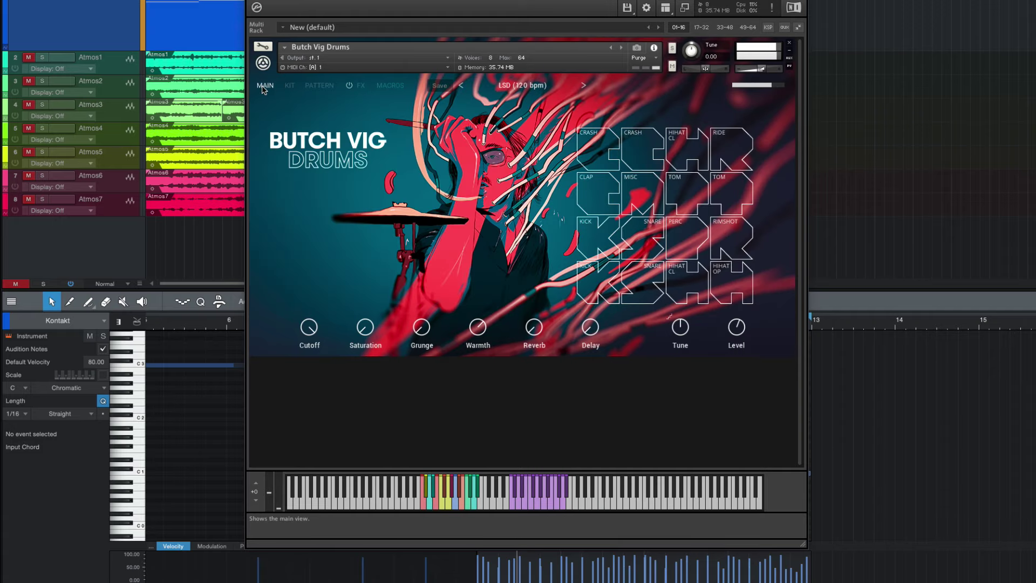